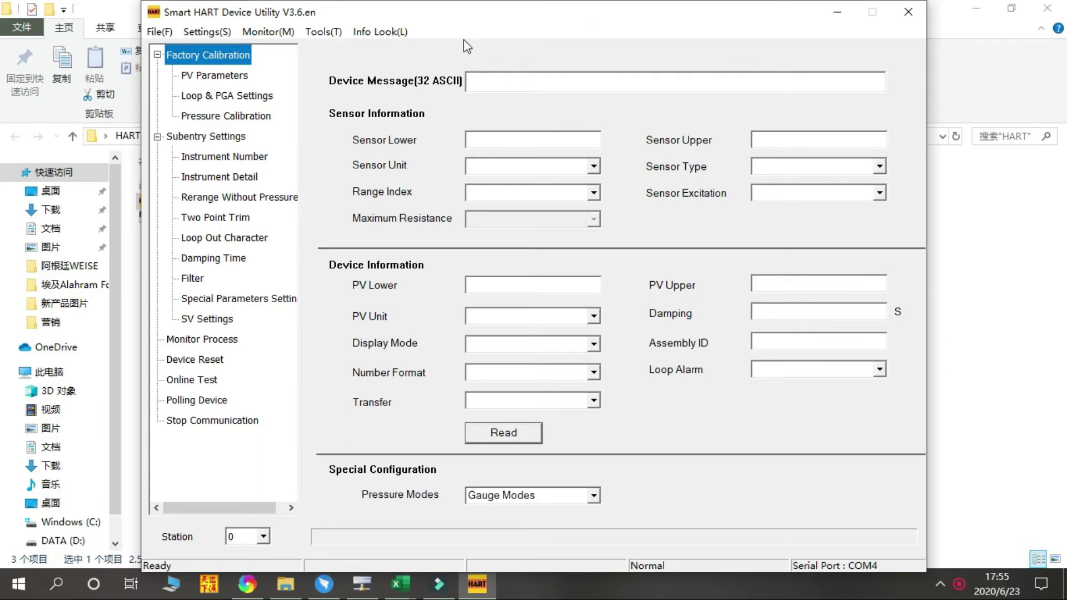
- Set the default parameters' serial port to COM4 and accept them
click(324, 32)
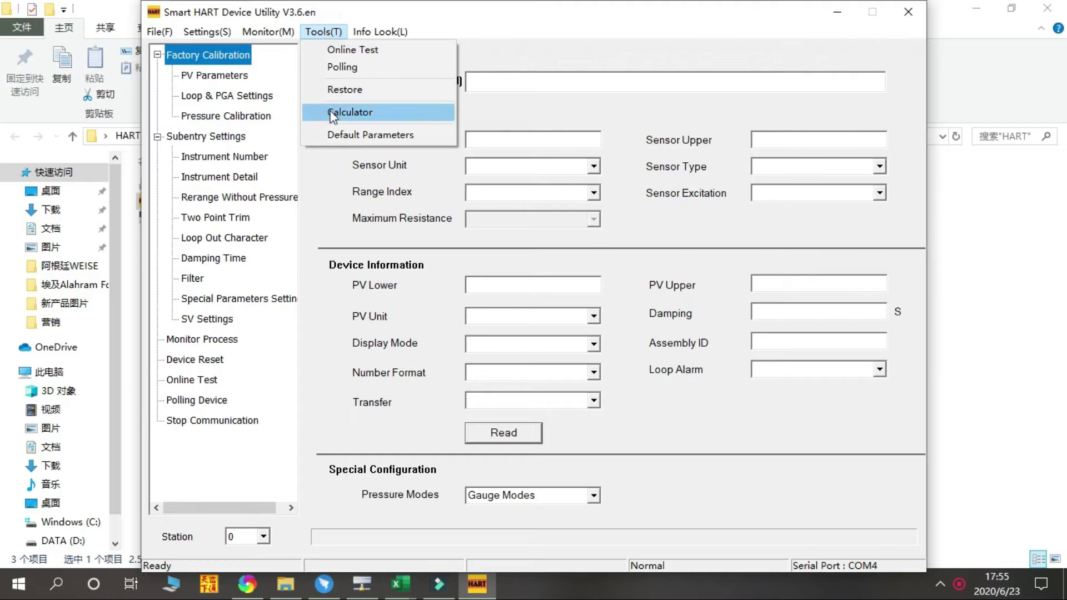
click(338, 135)
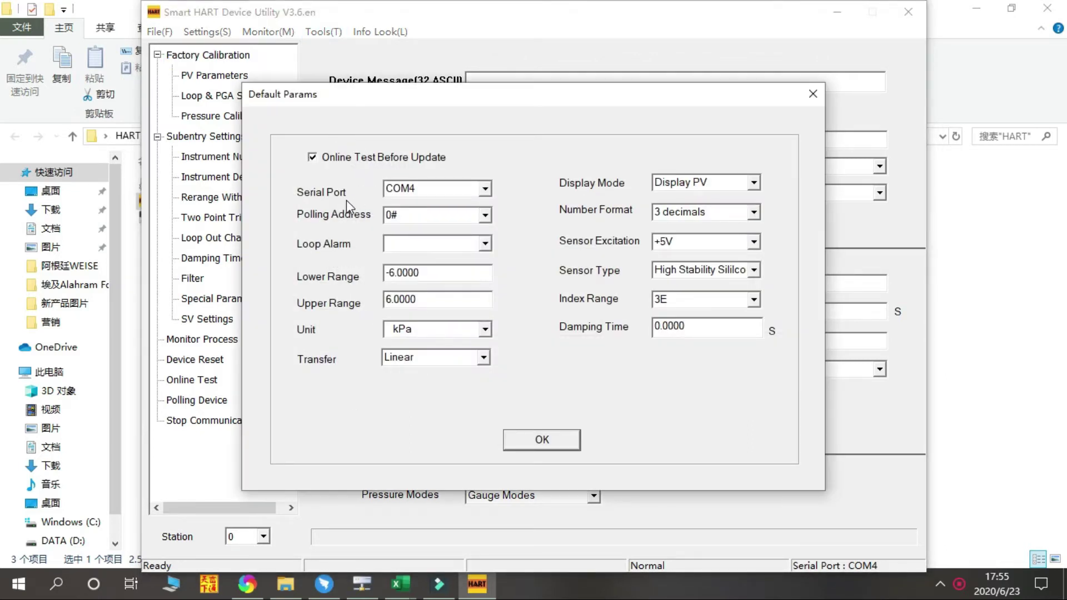
click(485, 189)
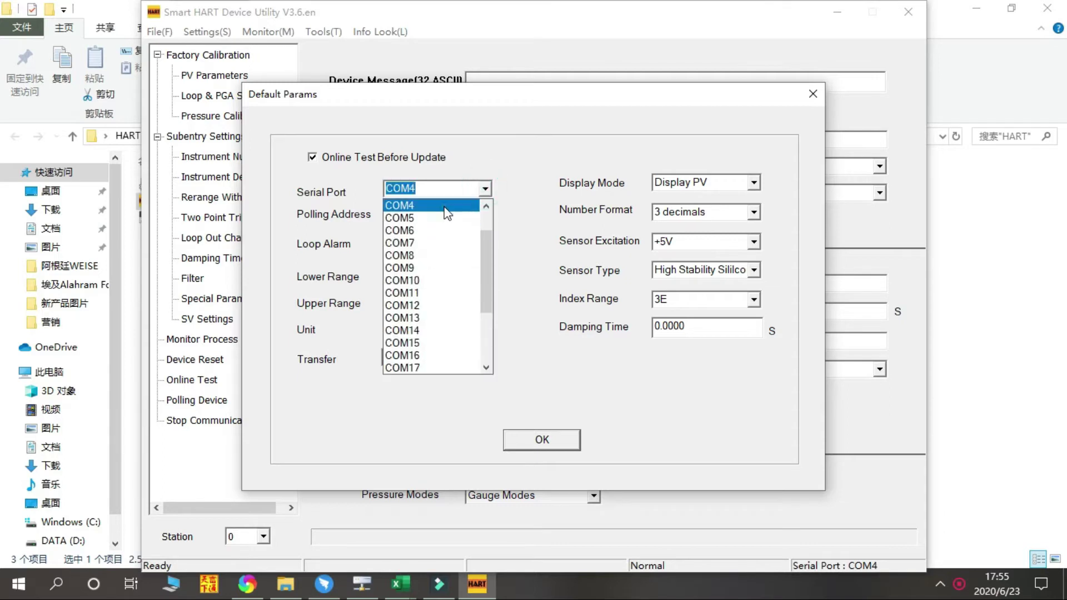
click(448, 206)
click(520, 444)
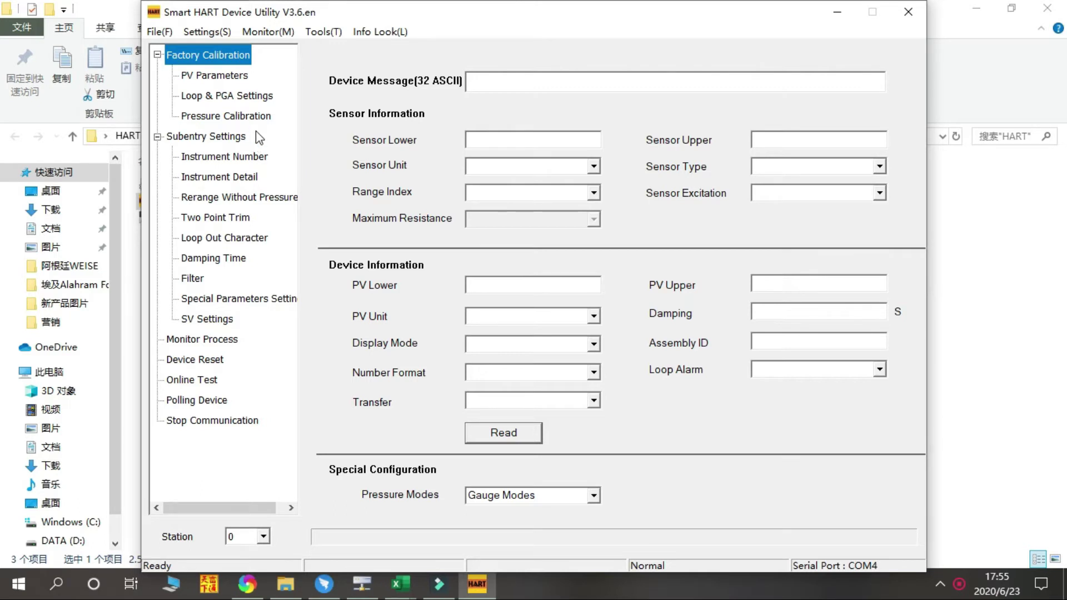
- Read the PV parameters (−1 to 10 BAR, damping 0), then go to Pressure Calibration
click(226, 77)
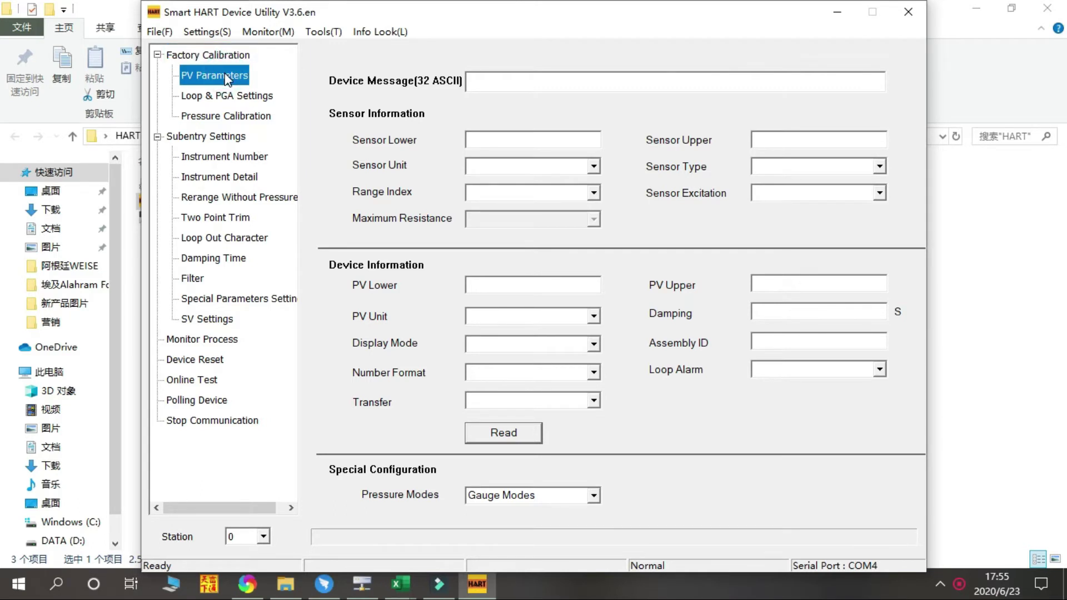
click(491, 439)
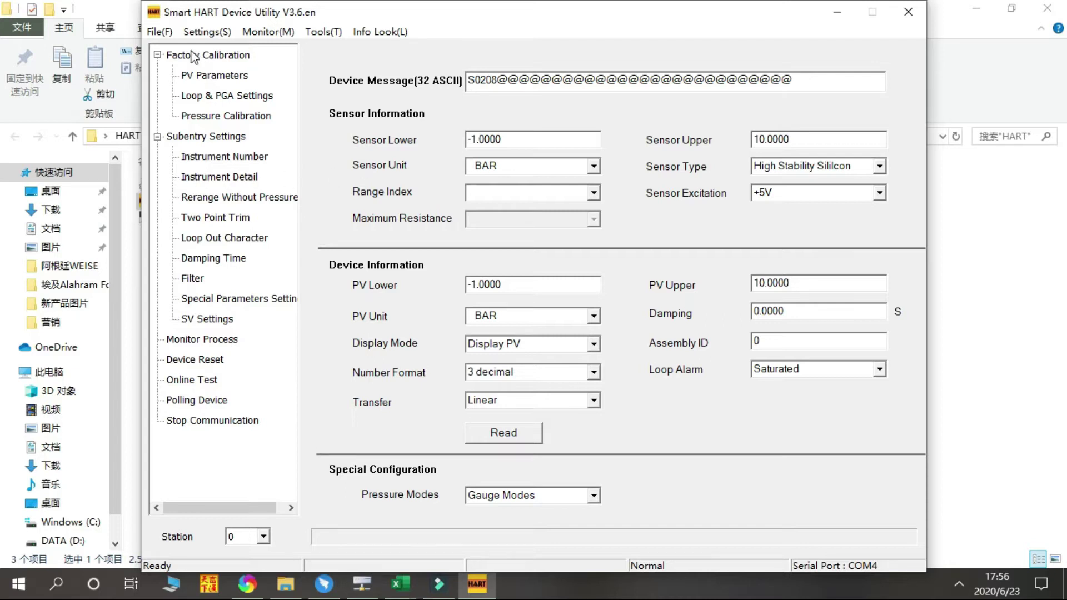
click(216, 76)
click(218, 96)
click(221, 117)
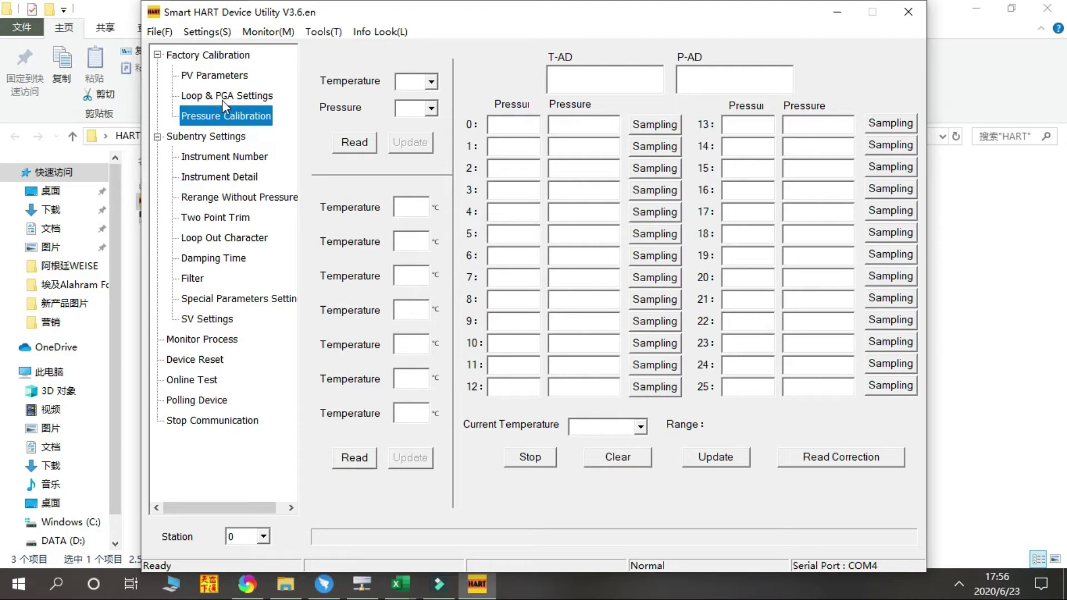
- Read 5 temperature and 26 pressure points, with temperatures −25, −2, 22, 55, 75 °C
click(222, 99)
click(221, 116)
click(351, 143)
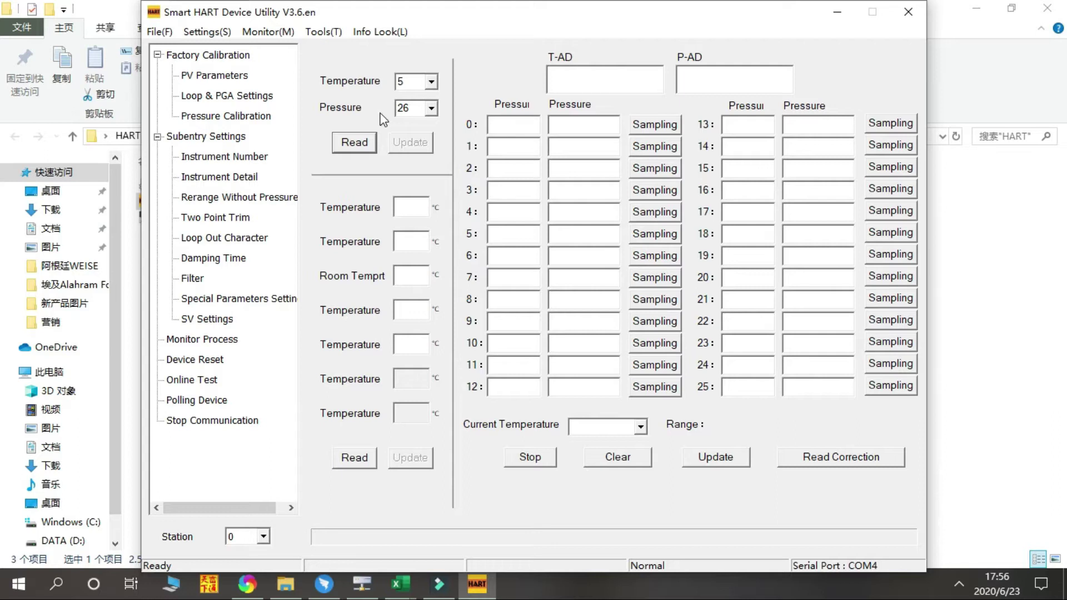
click(348, 461)
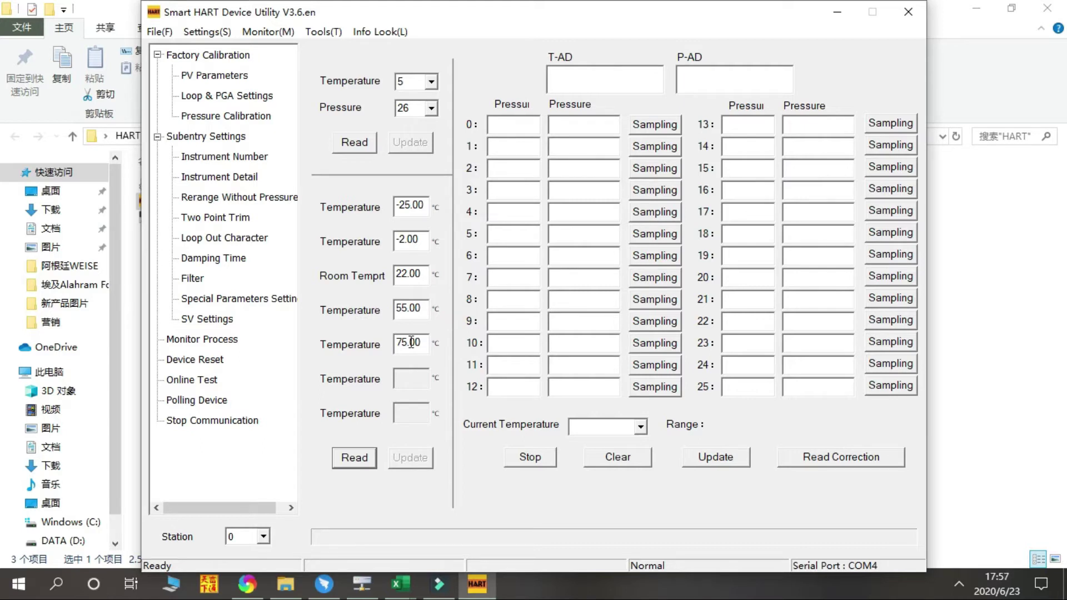
- On Subentry Settings > Instrument Number, read the assembly number (0) and the lot ID
click(204, 139)
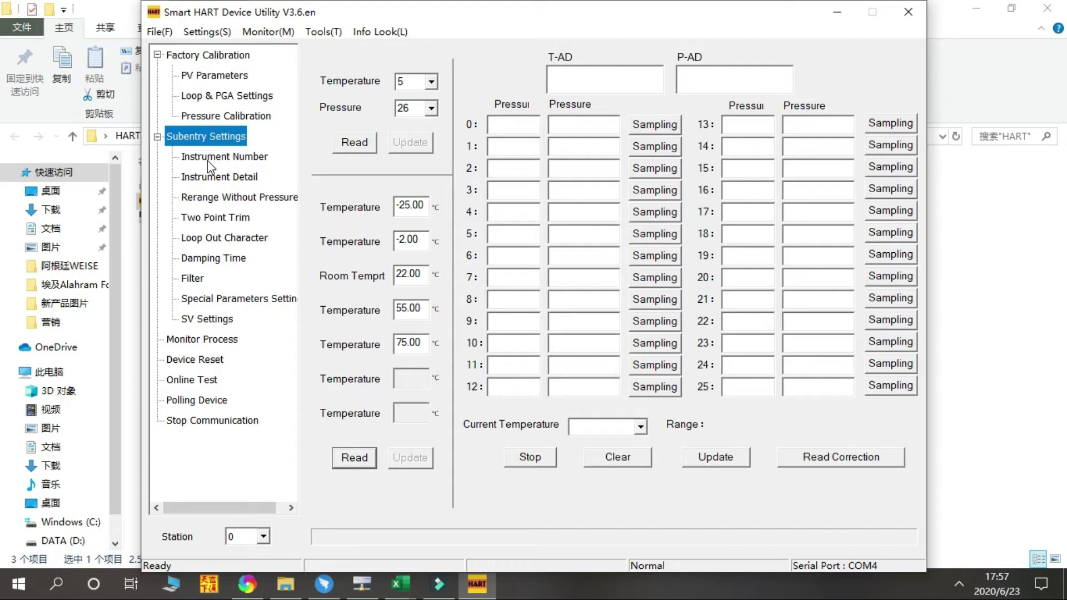
click(208, 158)
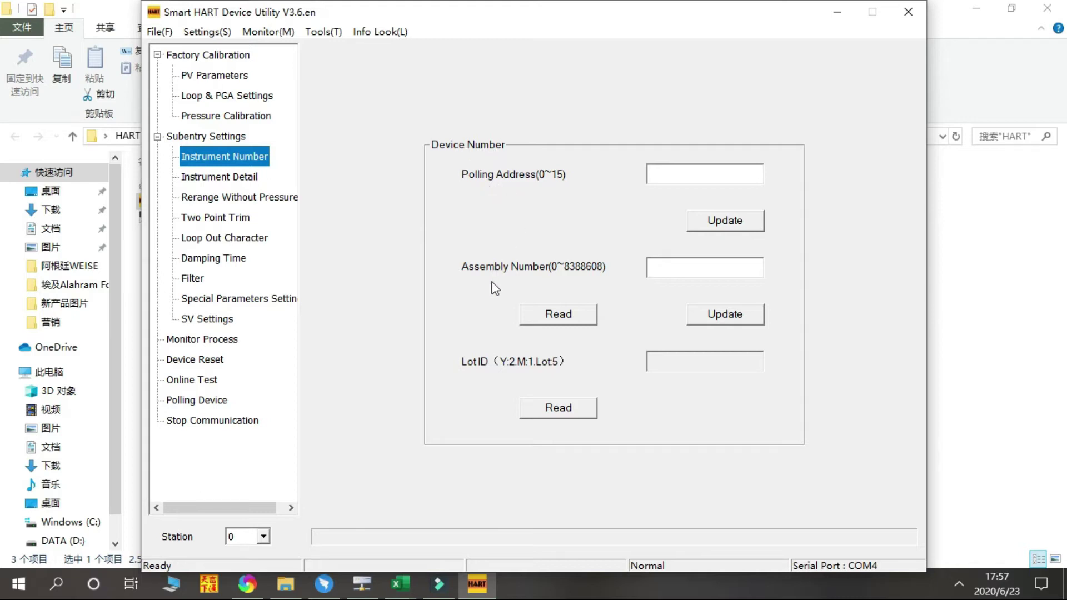
click(558, 317)
click(560, 410)
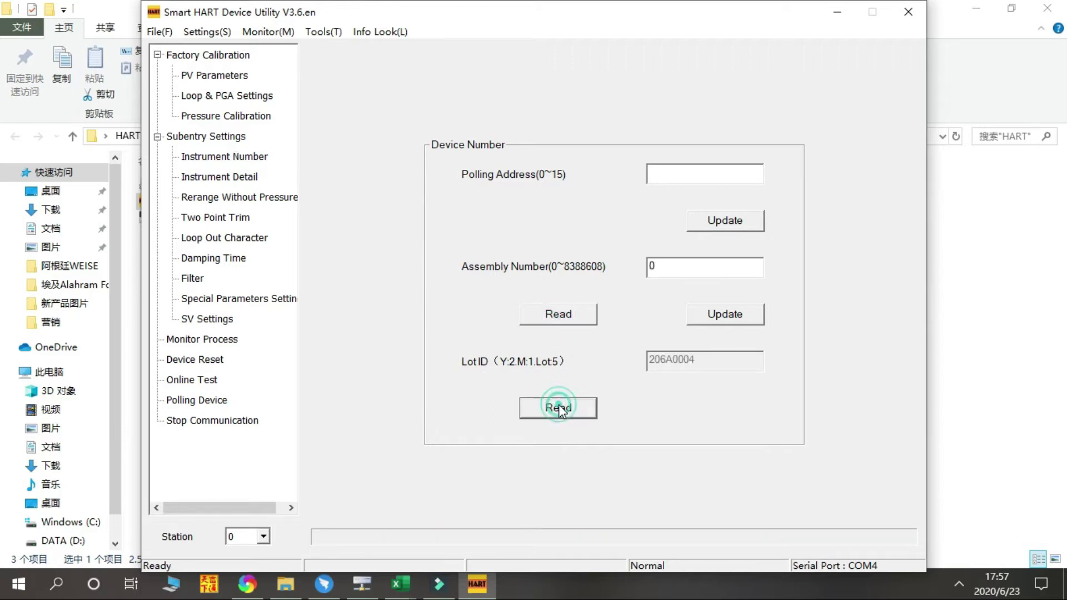
click(559, 405)
click(676, 178)
- Open Instrument Detail and select its station tag, message and date fields
click(213, 179)
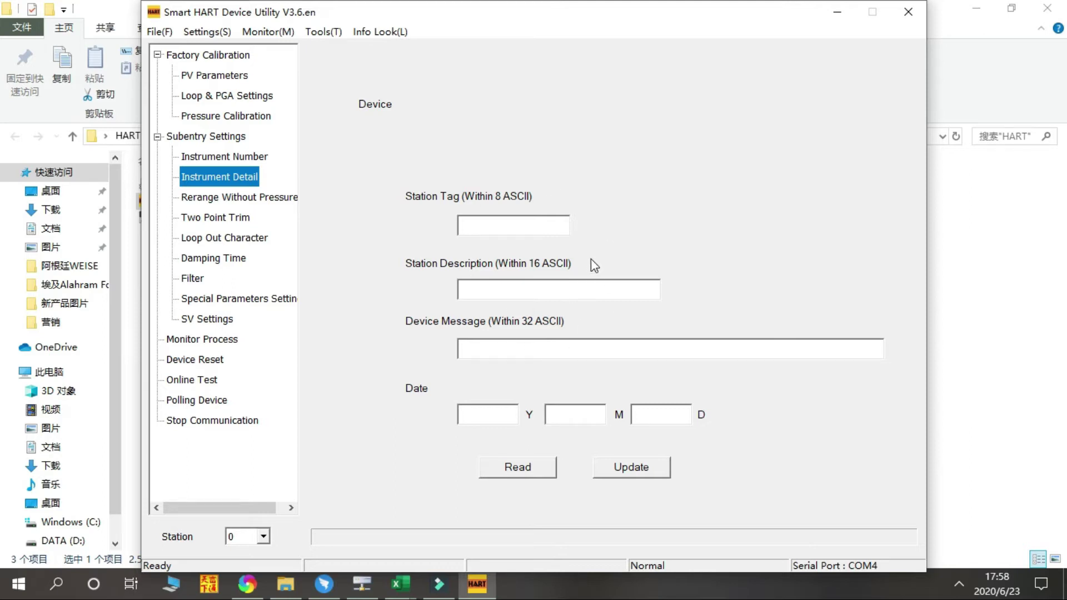
click(479, 225)
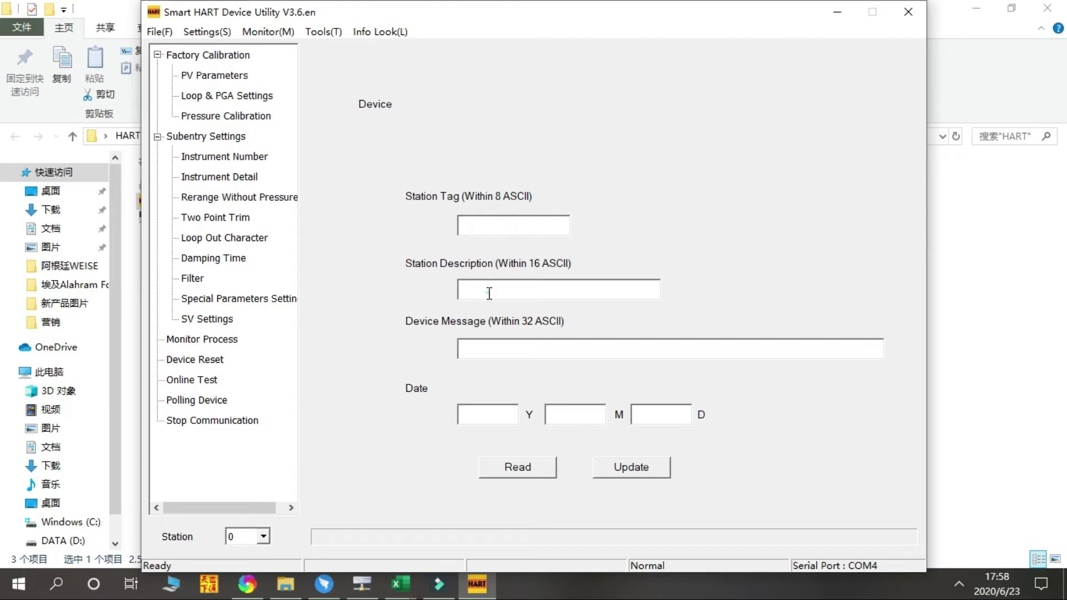
click(496, 349)
click(498, 414)
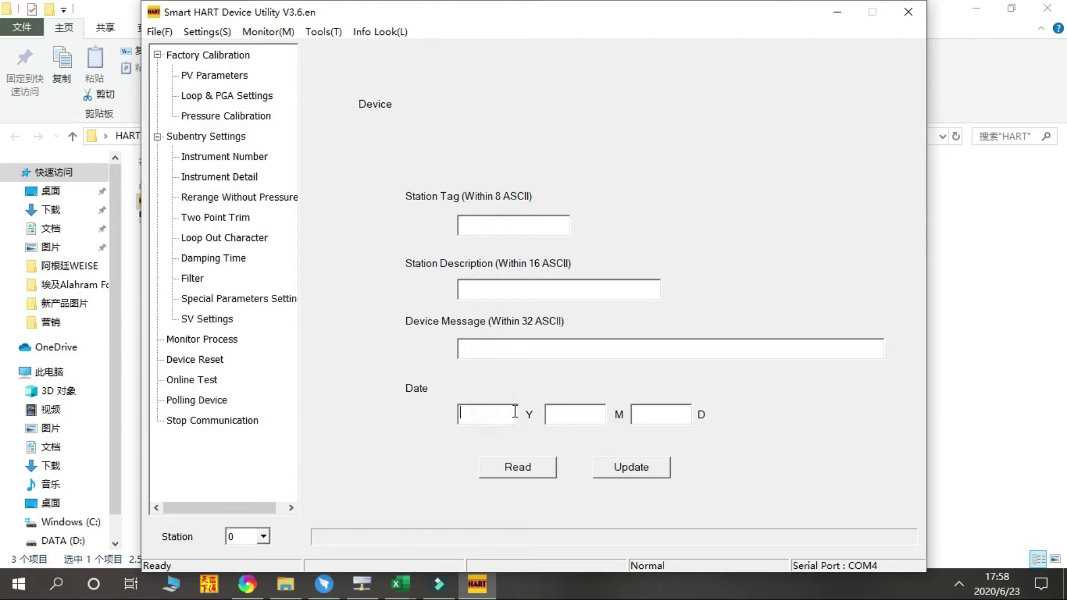
click(632, 465)
- Rerange to LRV 3 and URV 8 bar, write it to the device and read it back
click(248, 199)
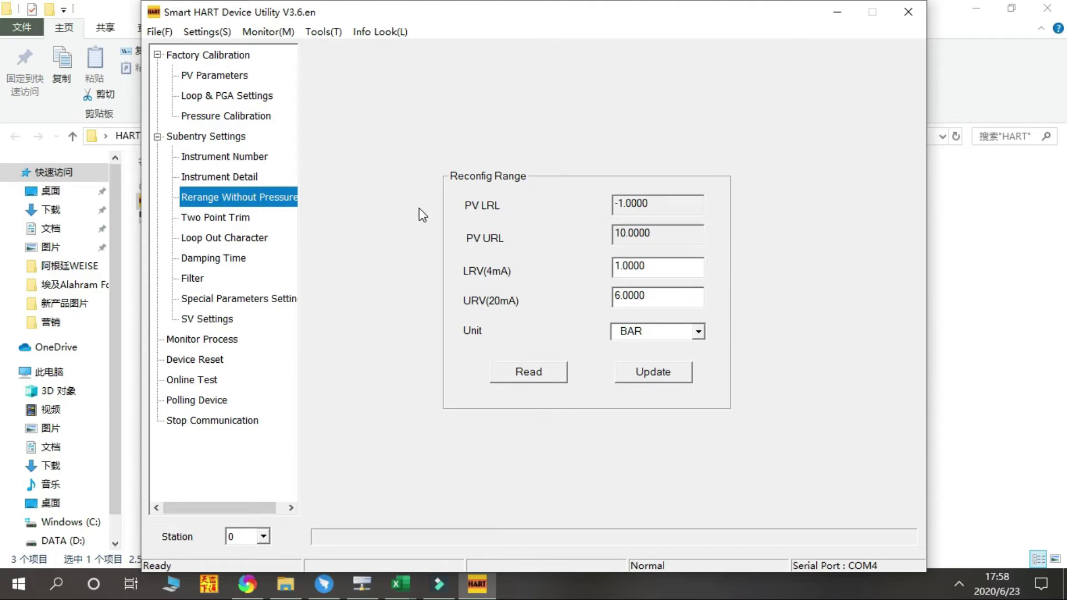
click(528, 372)
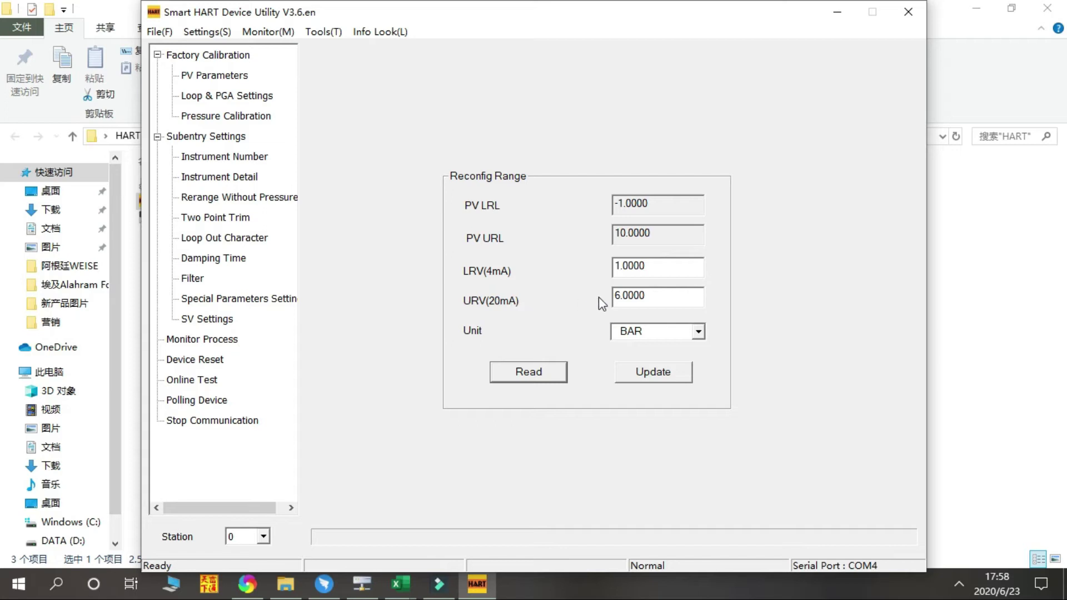
double_click(646, 266)
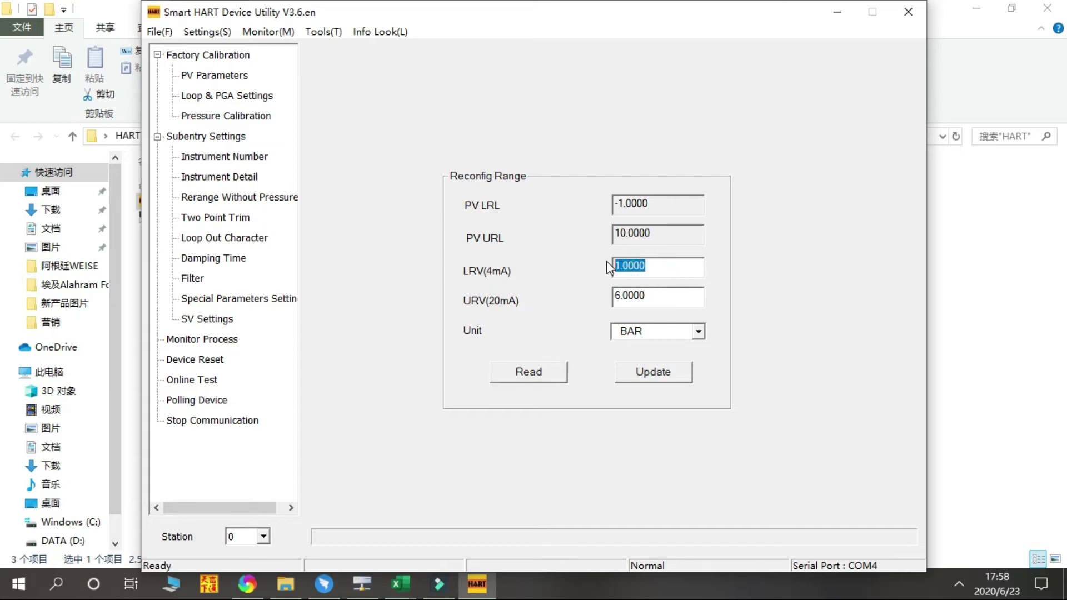
key(BackSpace)
text(3)
drag(647, 296, 614, 298)
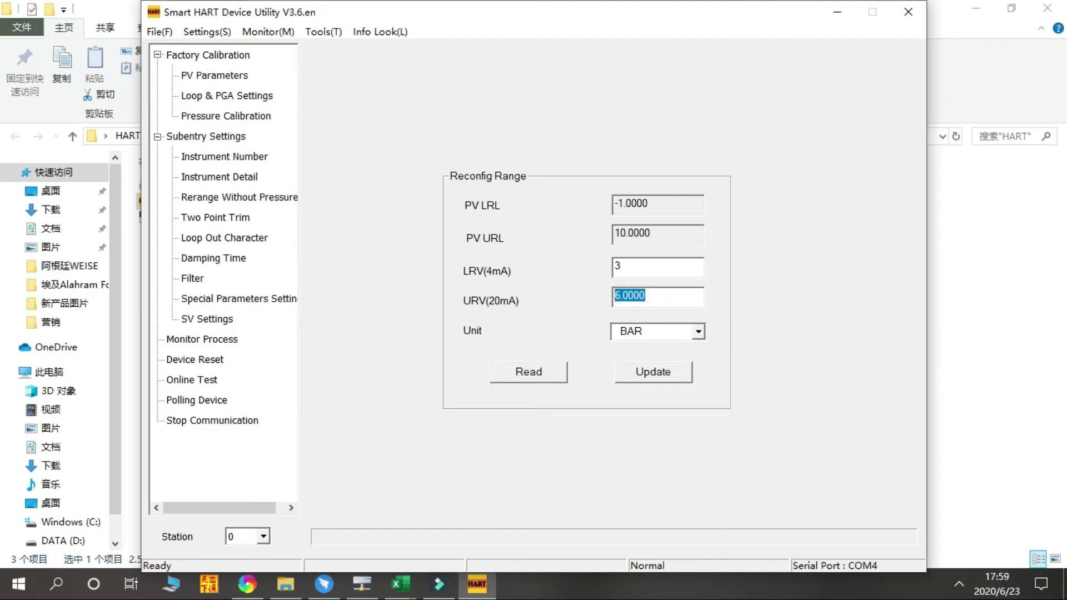
text(8)
click(640, 376)
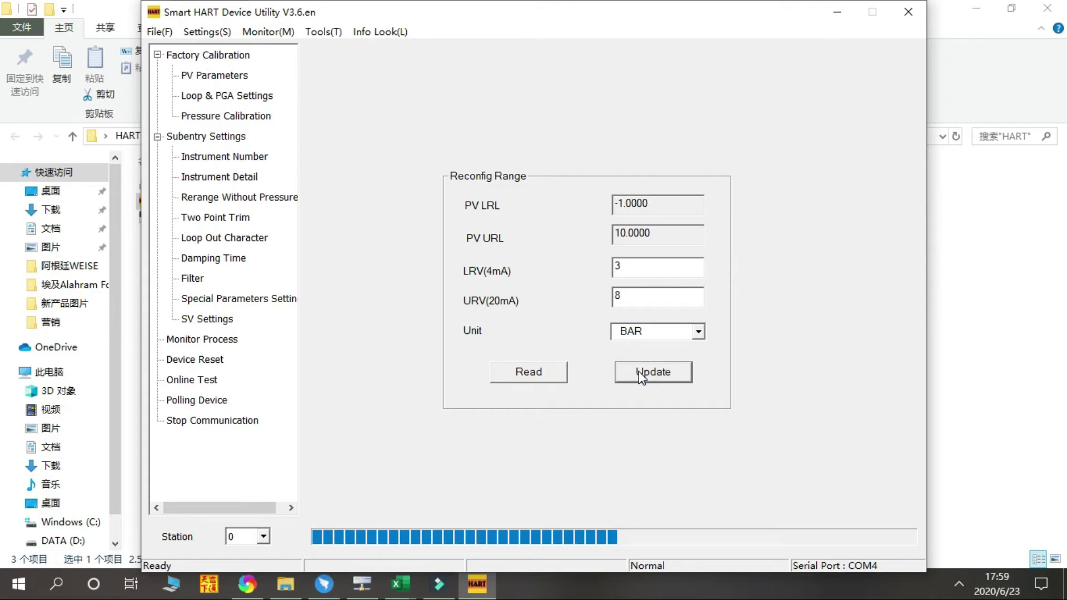
click(520, 377)
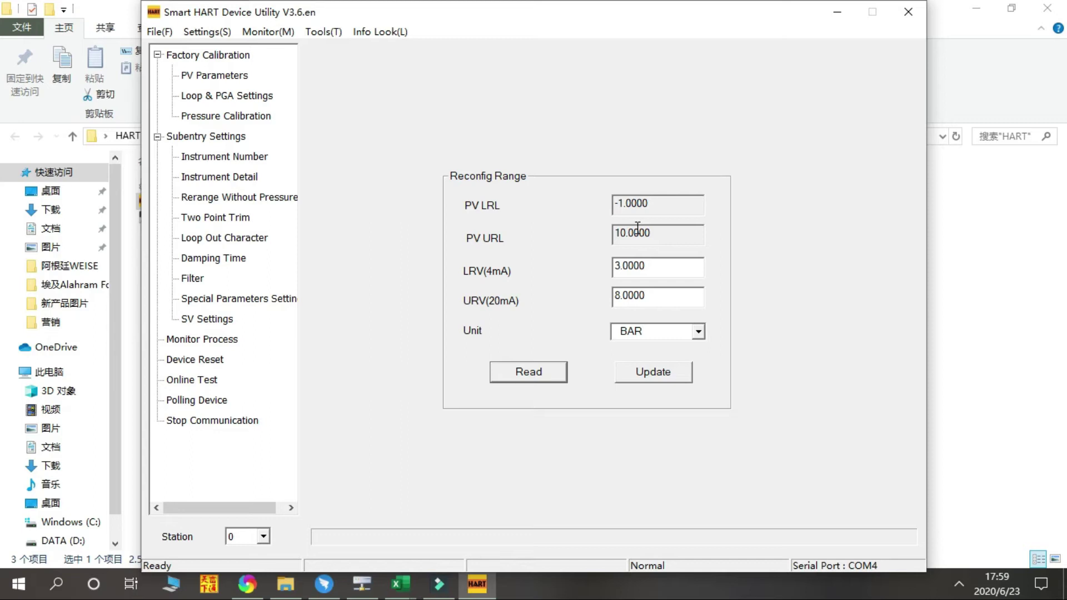
click(213, 219)
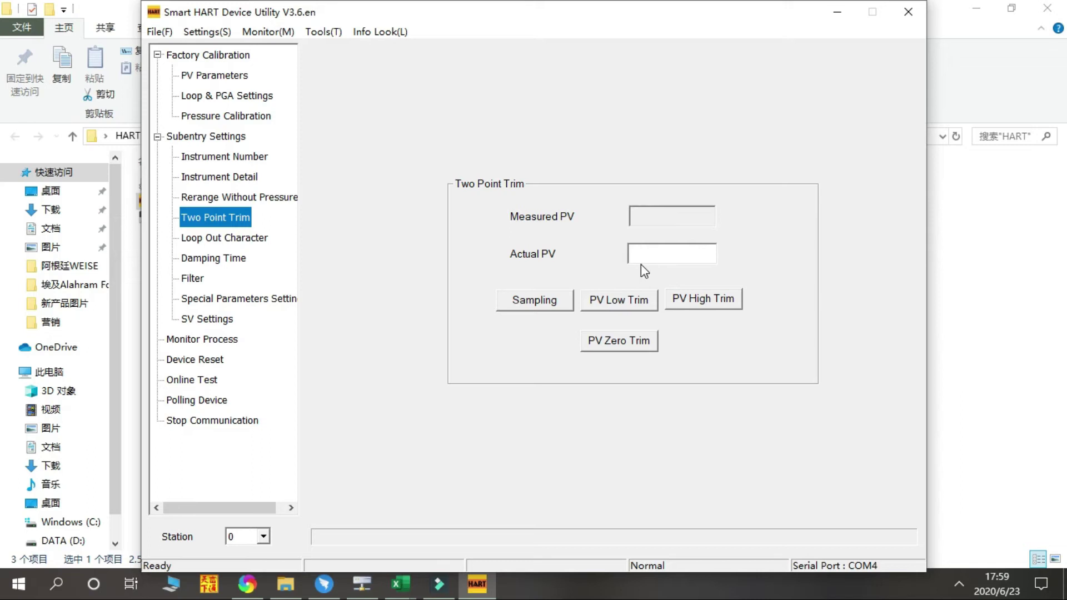
- Sample, enter Actual PV 0, run PV Low Trim and confirm Measured PV reads 0.0000 BAR
click(615, 305)
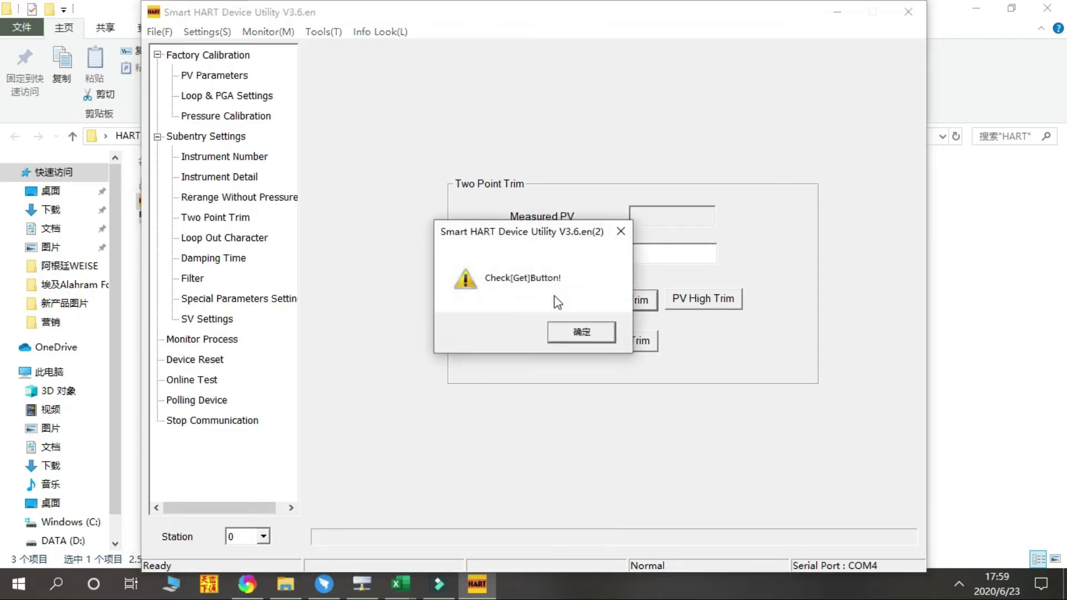
click(617, 232)
click(533, 299)
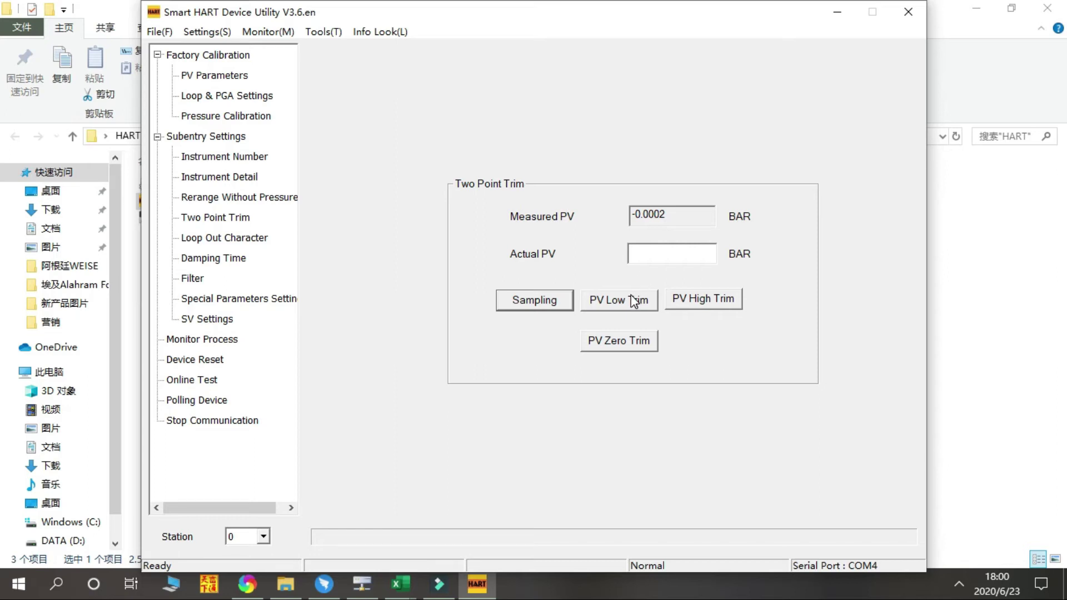
click(647, 254)
text(0)
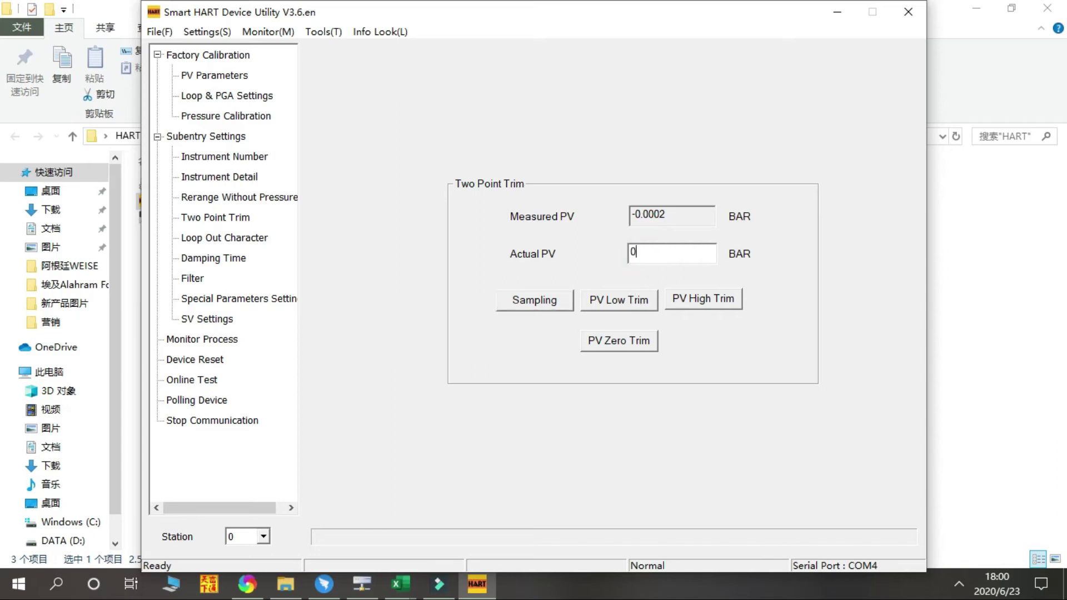
click(639, 301)
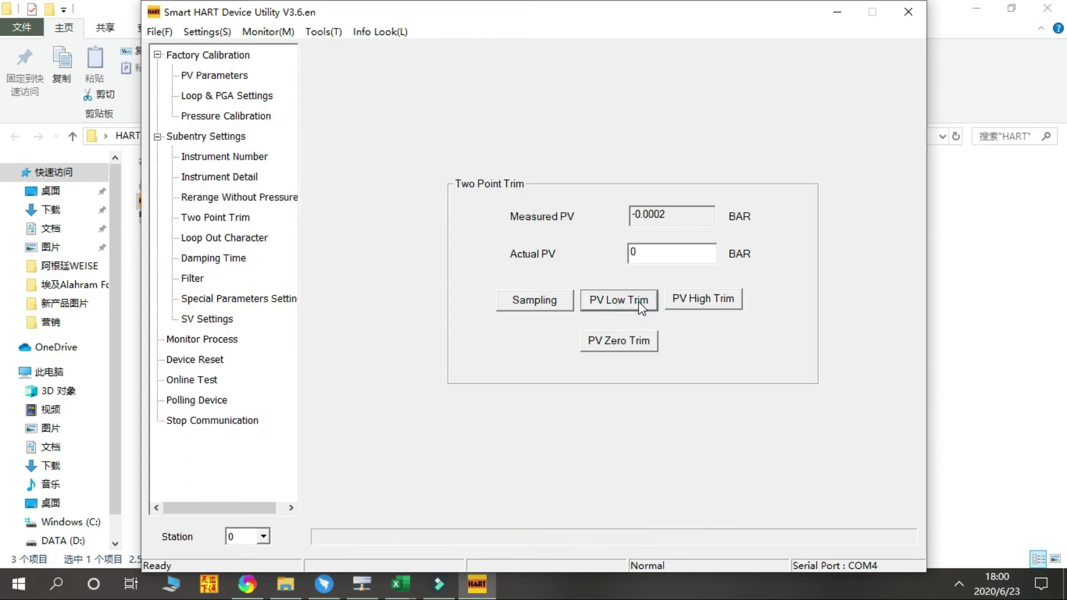
click(547, 306)
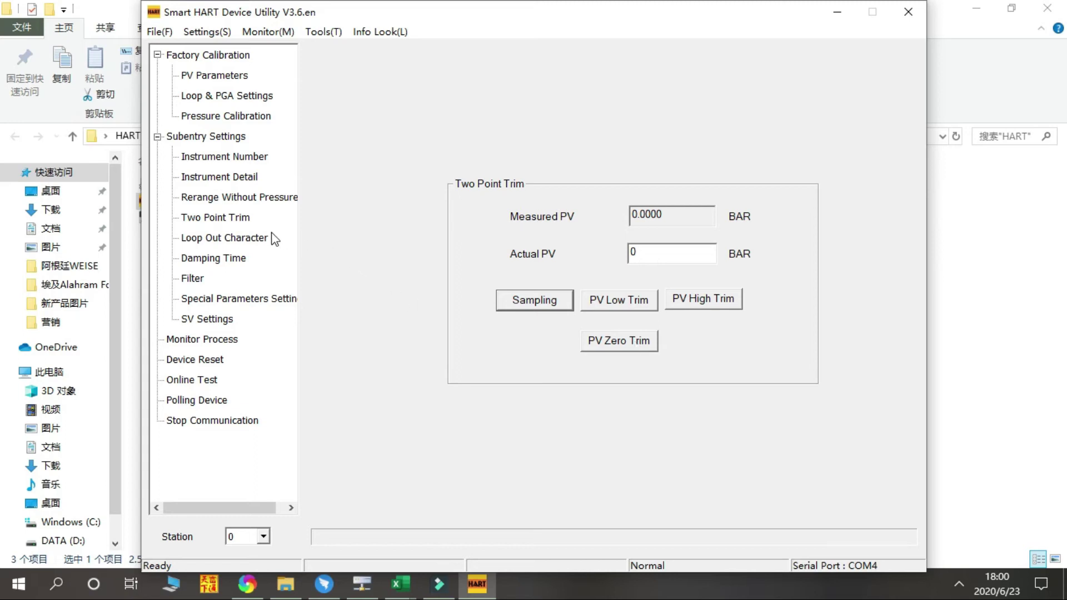
- Choose Linear as the Loop Out Character loop function and update the device
click(251, 239)
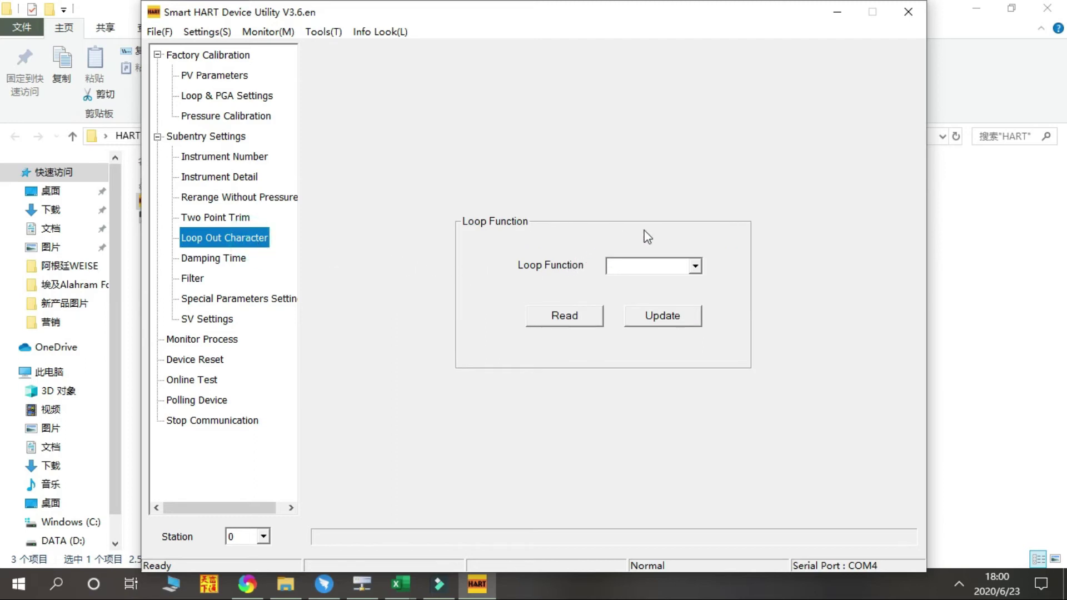
click(695, 266)
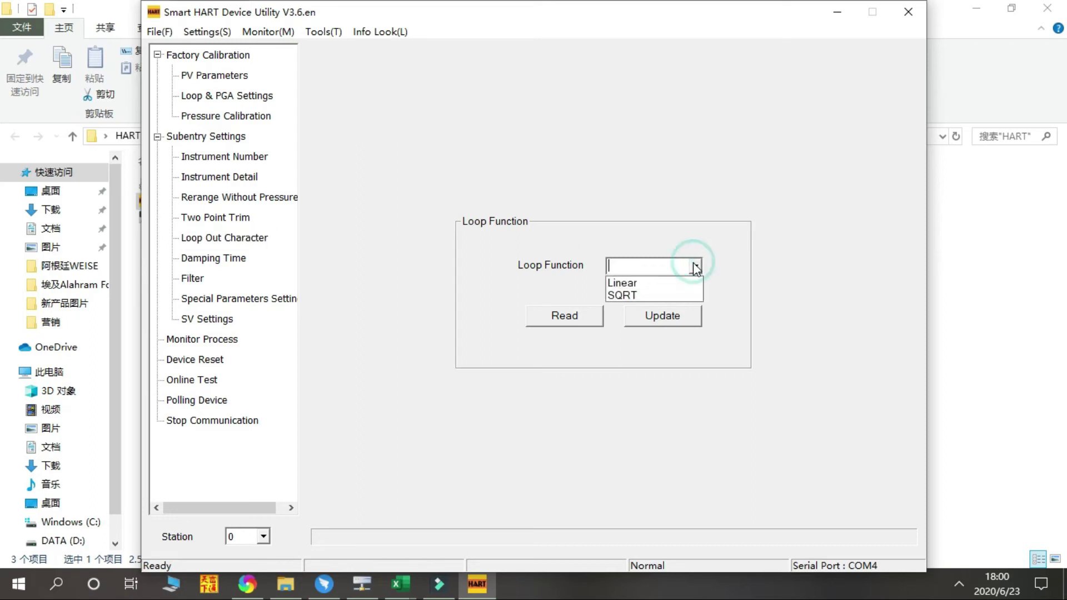
click(677, 284)
click(694, 268)
click(676, 290)
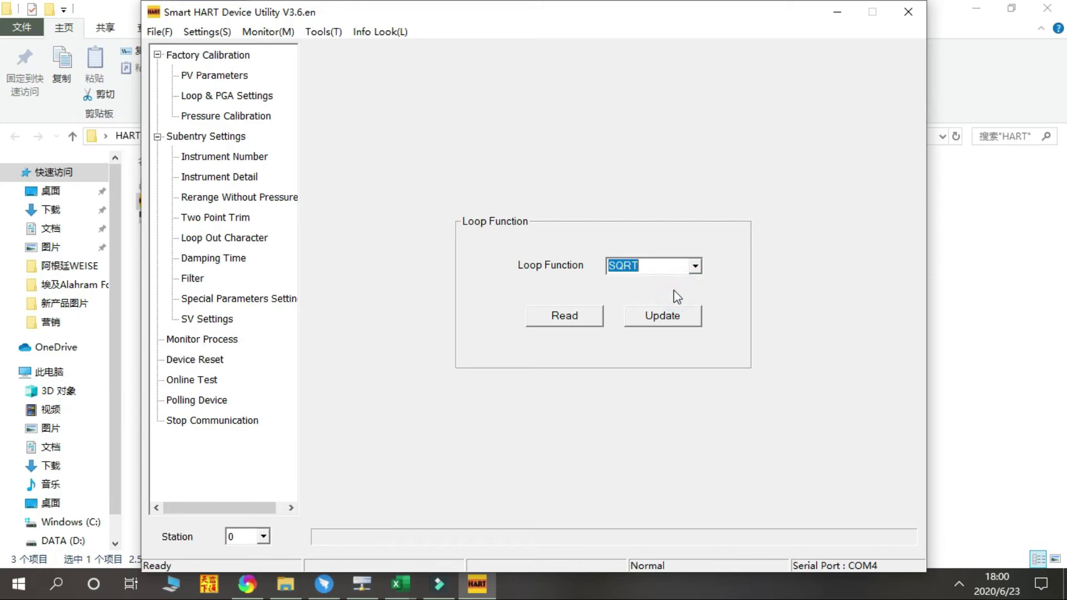
click(695, 266)
click(671, 284)
click(661, 316)
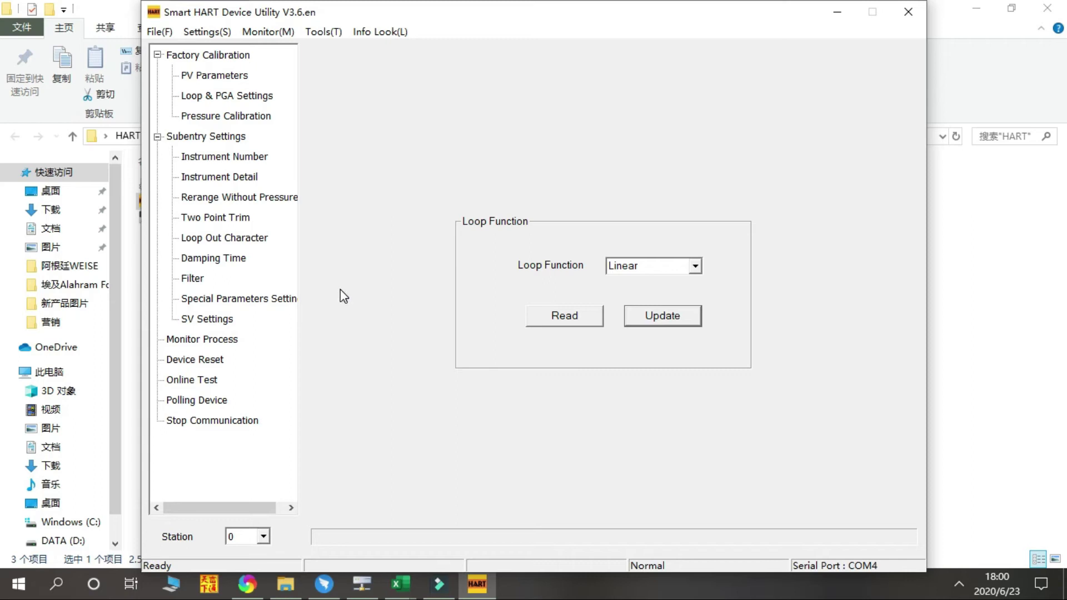
- Enter a damping time of 5, write it, and read back 5.0000 s
click(237, 260)
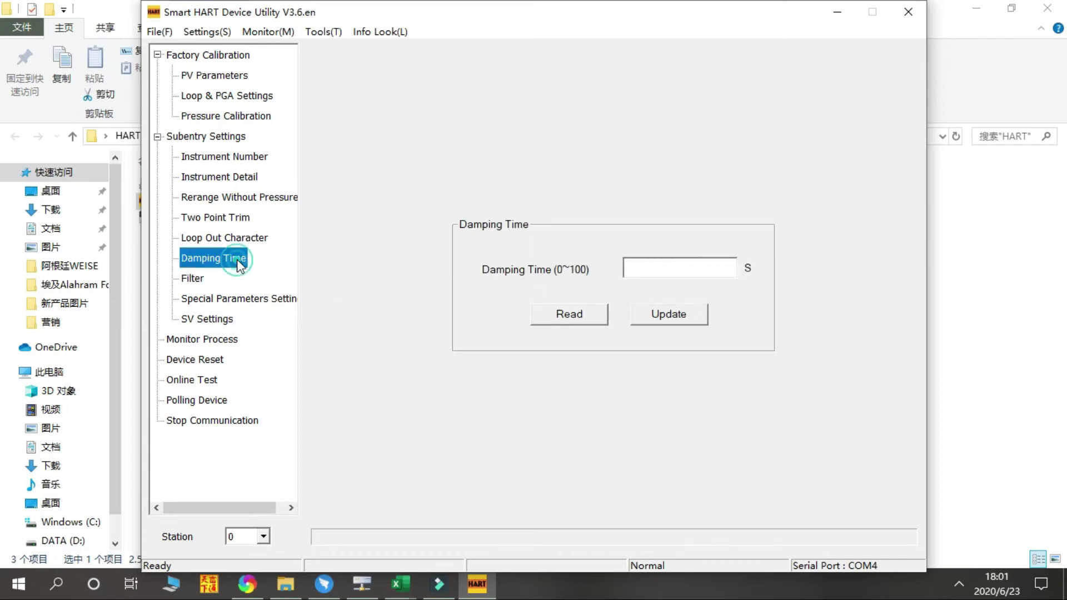
click(658, 268)
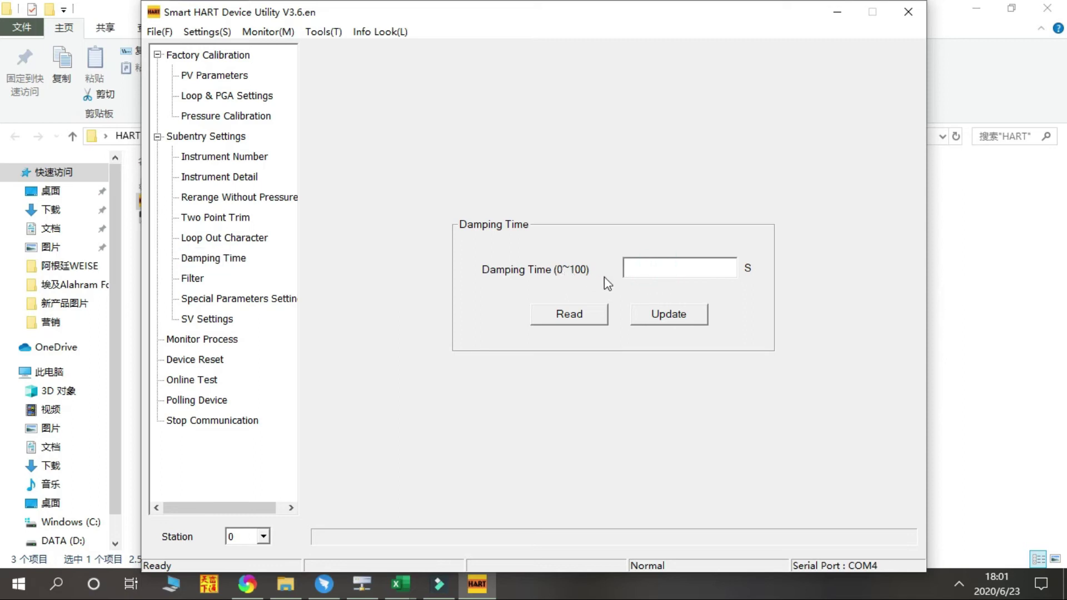
click(692, 267)
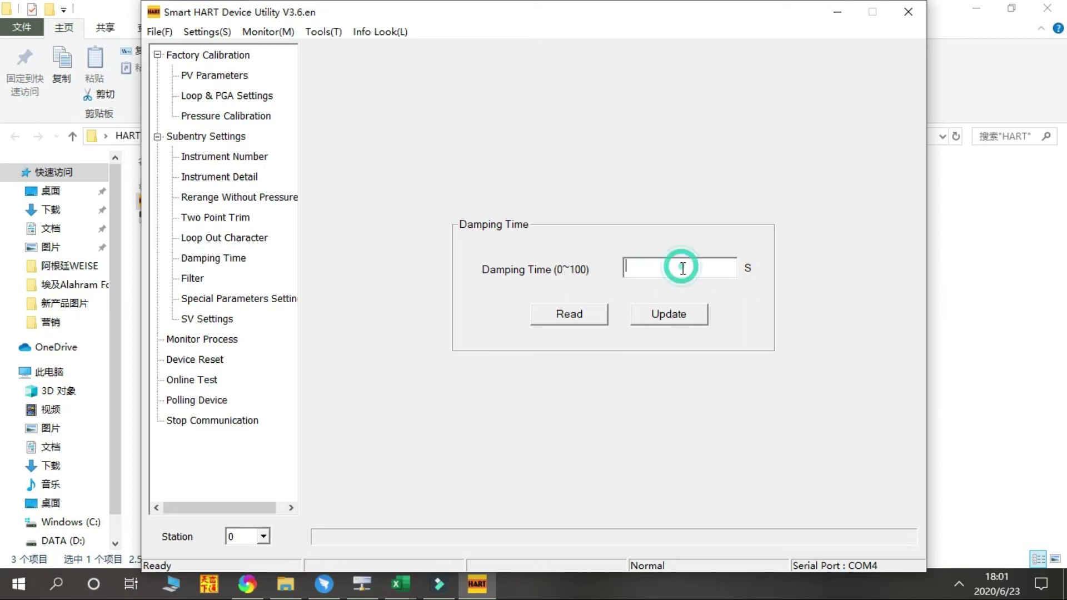
text(5)
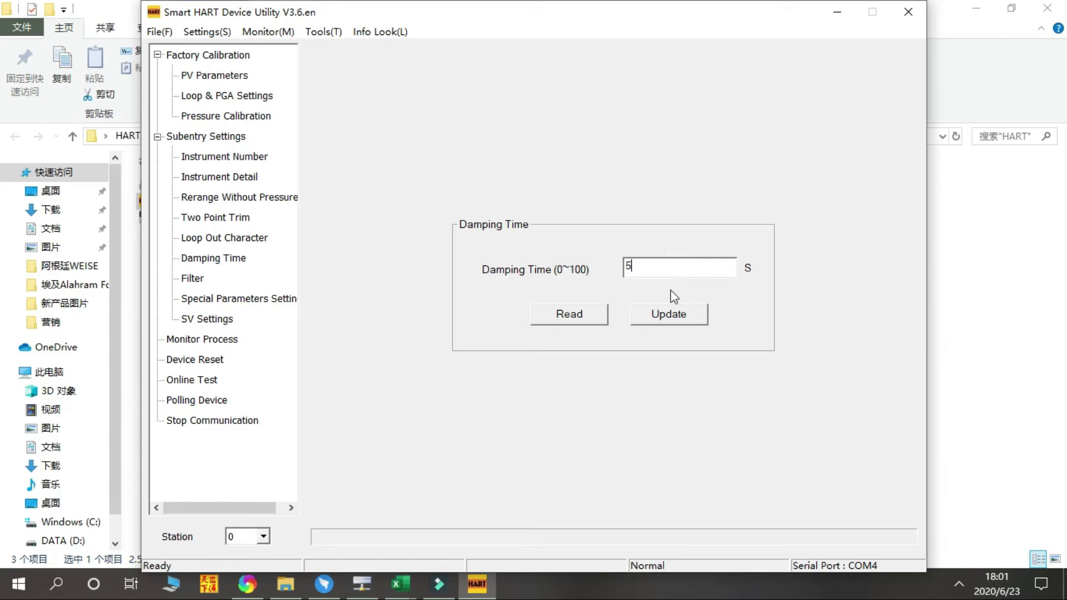
click(661, 315)
click(559, 317)
- On the Filter page, enter 10 as the Inhibition percentage
click(210, 278)
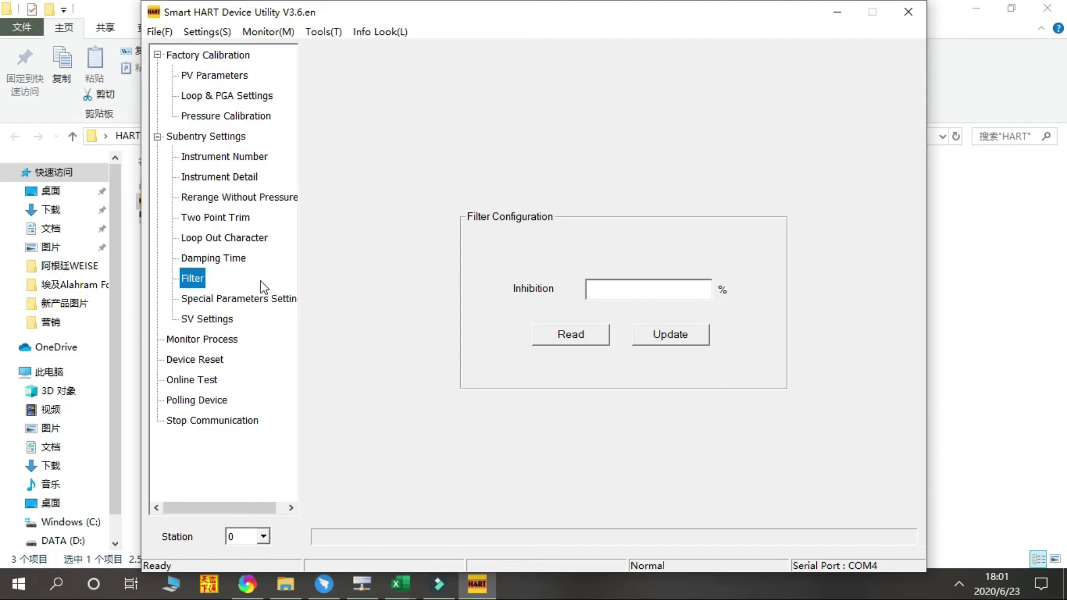
click(668, 294)
click(668, 293)
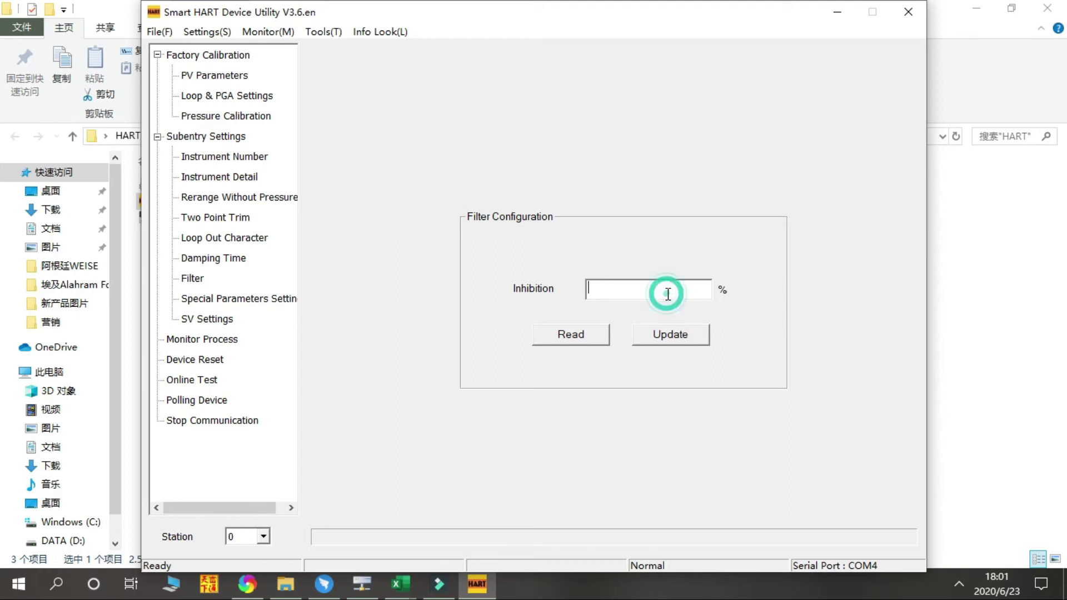
text(1)
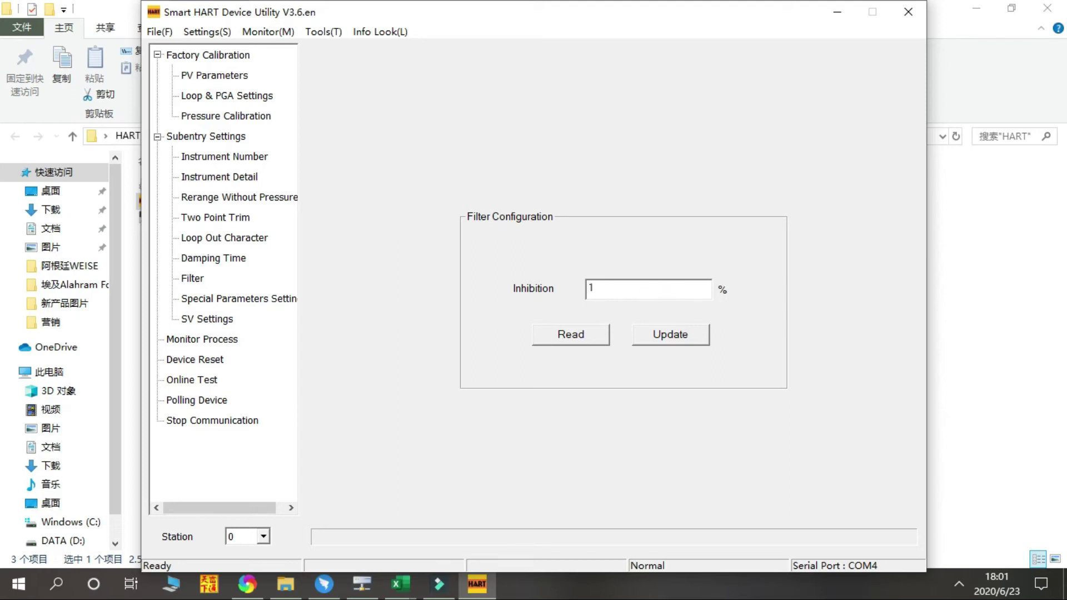
text(0)
- Show the Special Parameters Settings page from the left tree
click(269, 304)
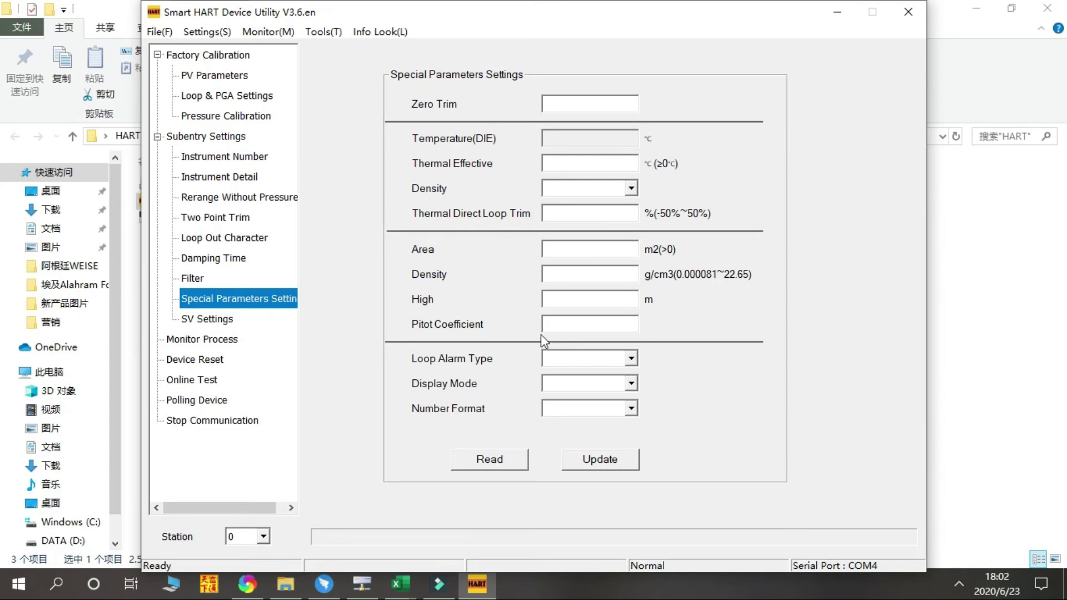
- Load the SV settings from the device, showing 23.0288 °C and a 40% duty cycle
click(204, 320)
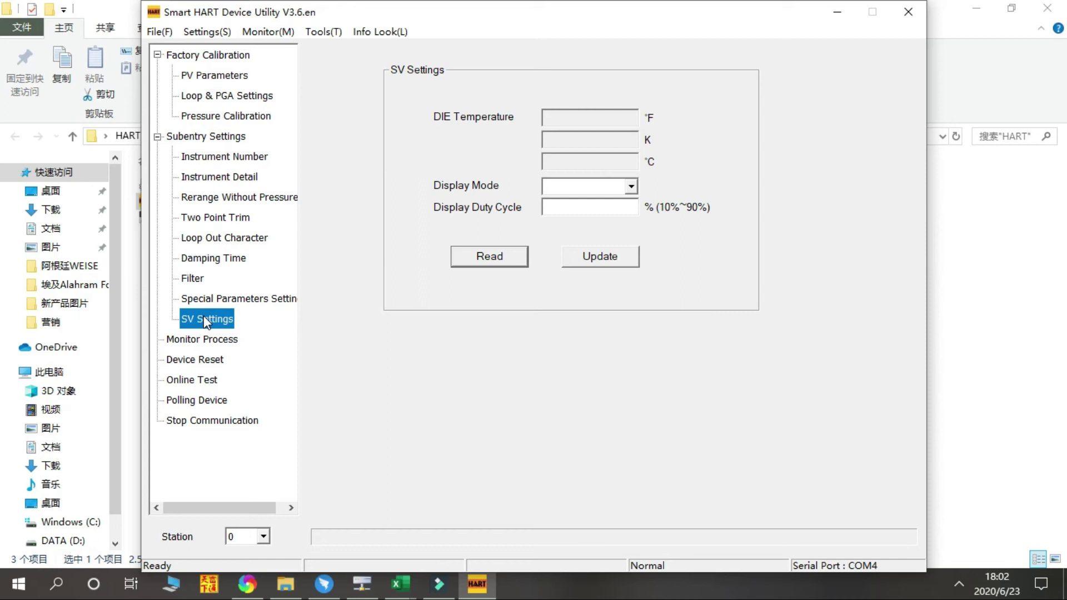
click(487, 259)
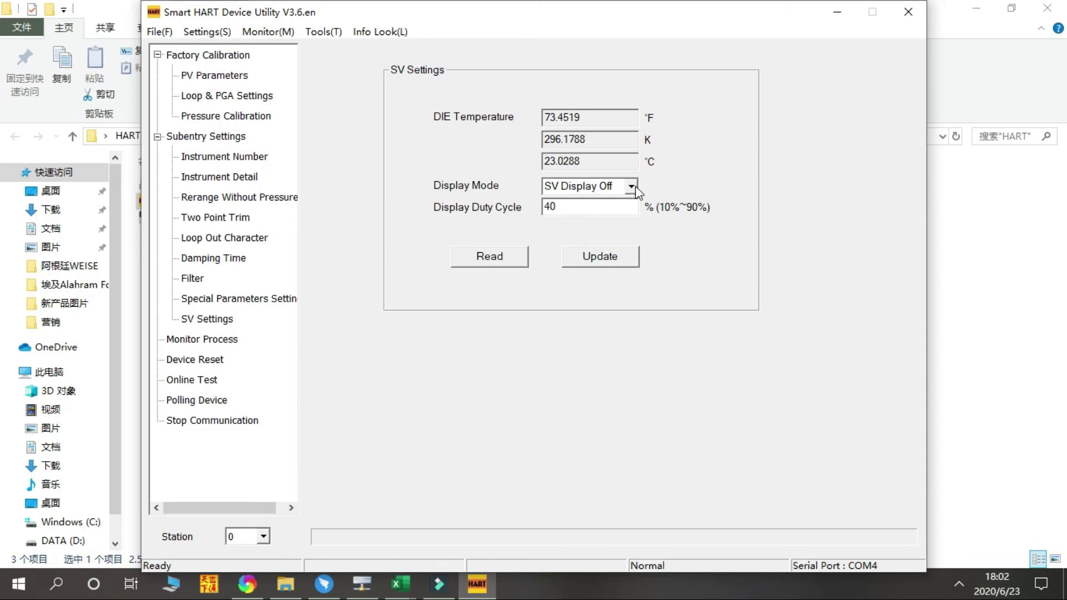
click(618, 207)
drag(556, 206, 543, 206)
click(557, 205)
- Set the display mode to SV ON C, leaving the duty cycle at 40%
click(633, 187)
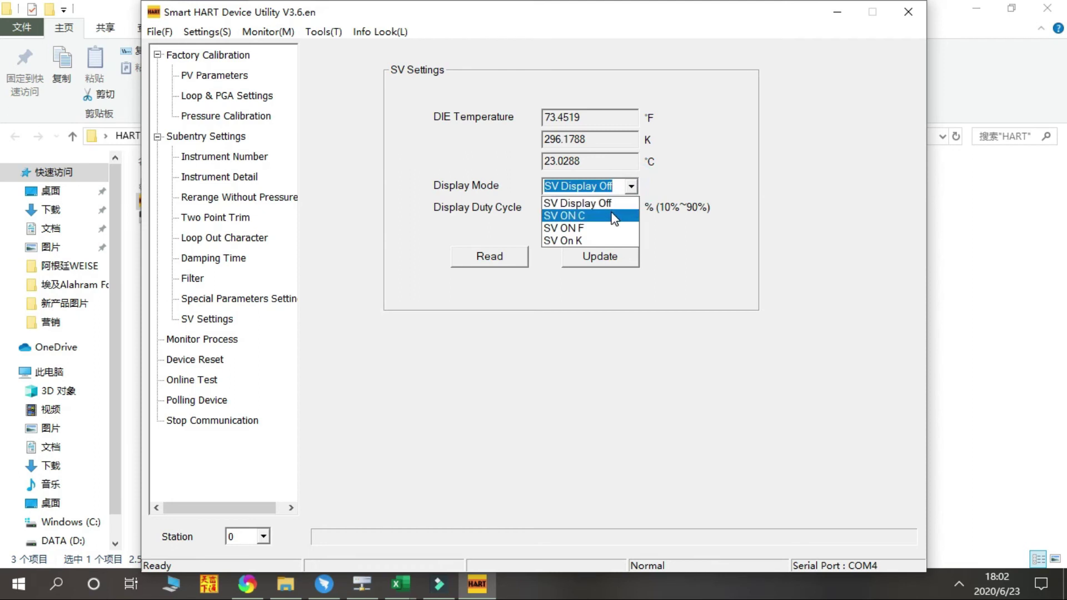
click(613, 216)
click(630, 187)
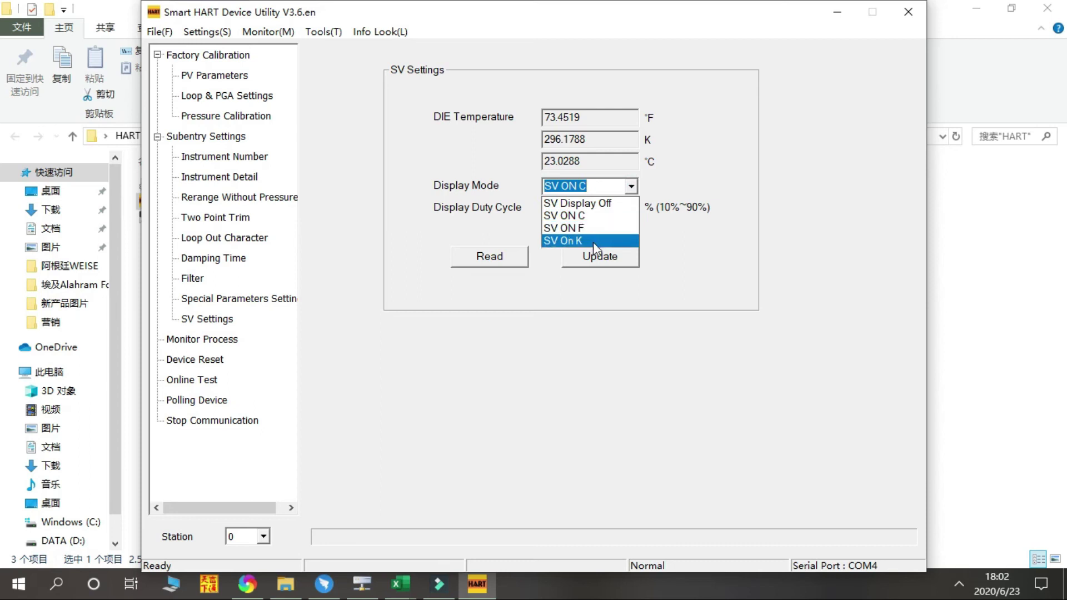
click(632, 186)
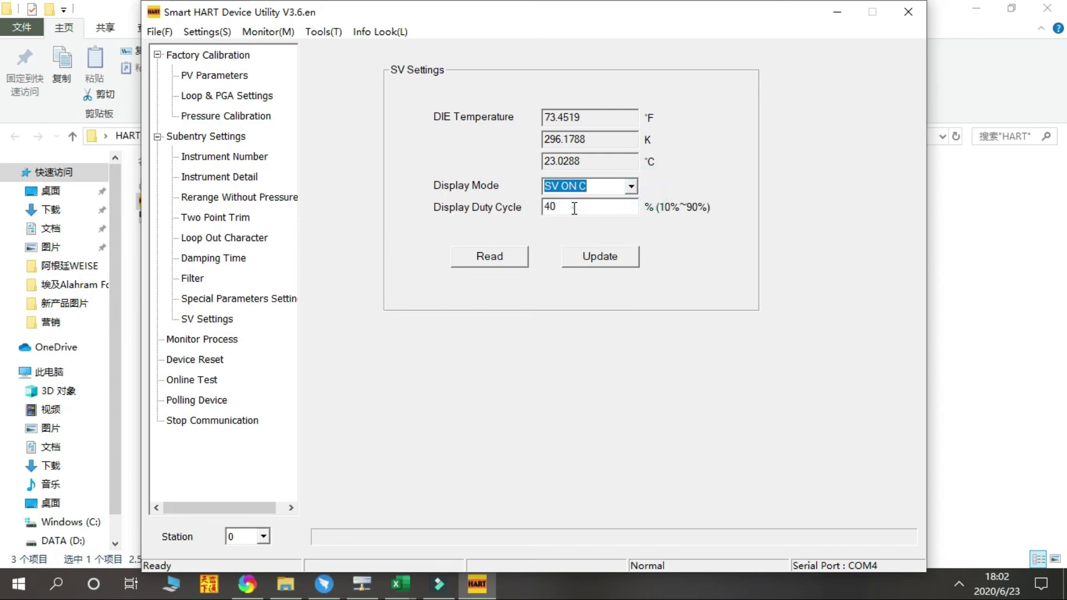
drag(571, 210, 534, 204)
click(580, 209)
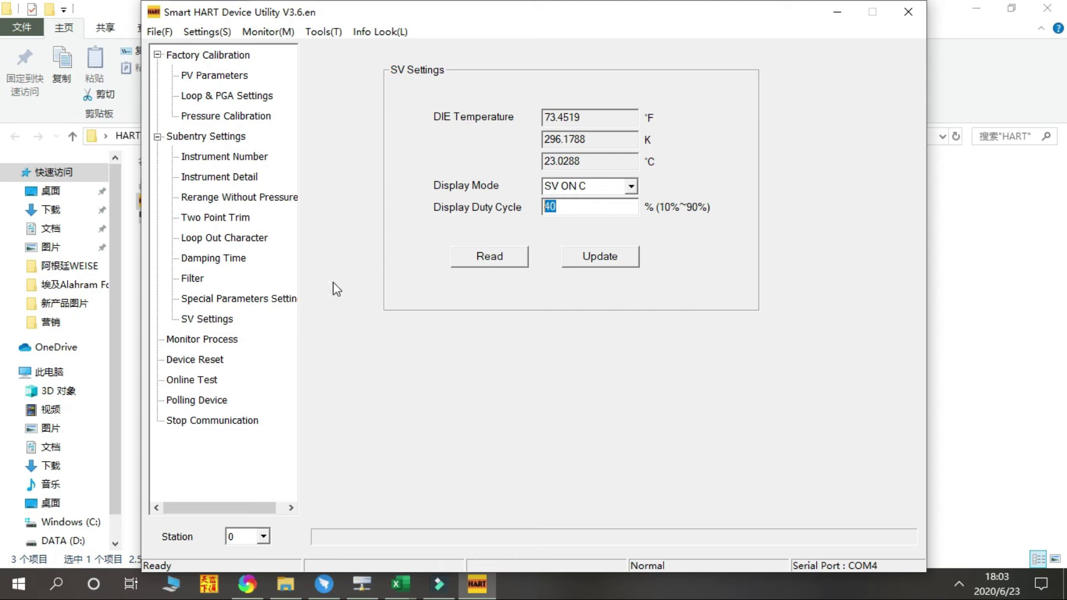
- Run the process monitor trends until PV reads -0.0000 BAR at 3.8000 mA, then stop
click(220, 340)
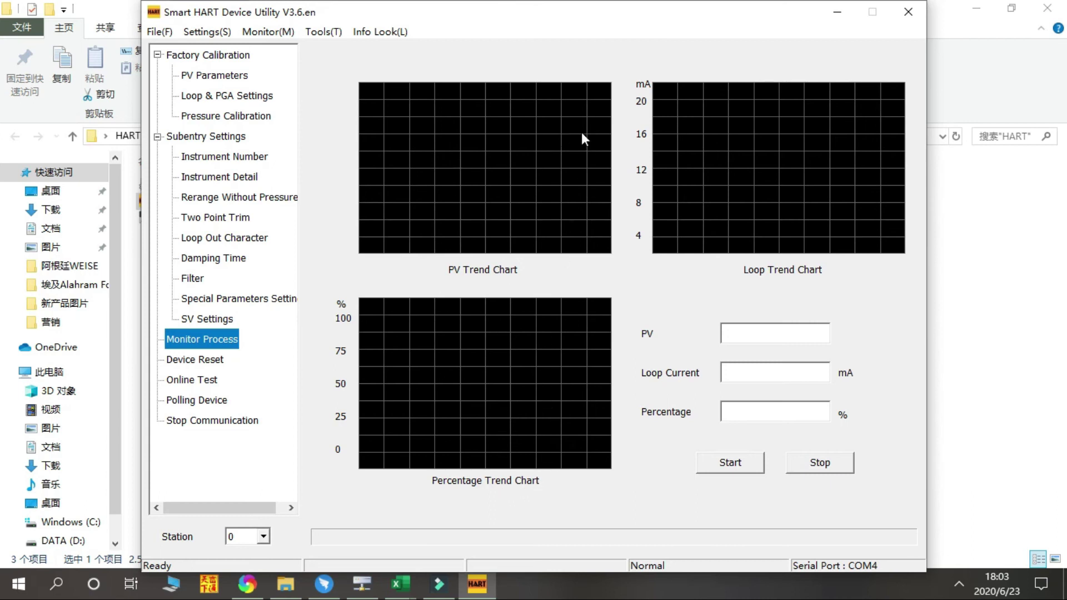
click(731, 471)
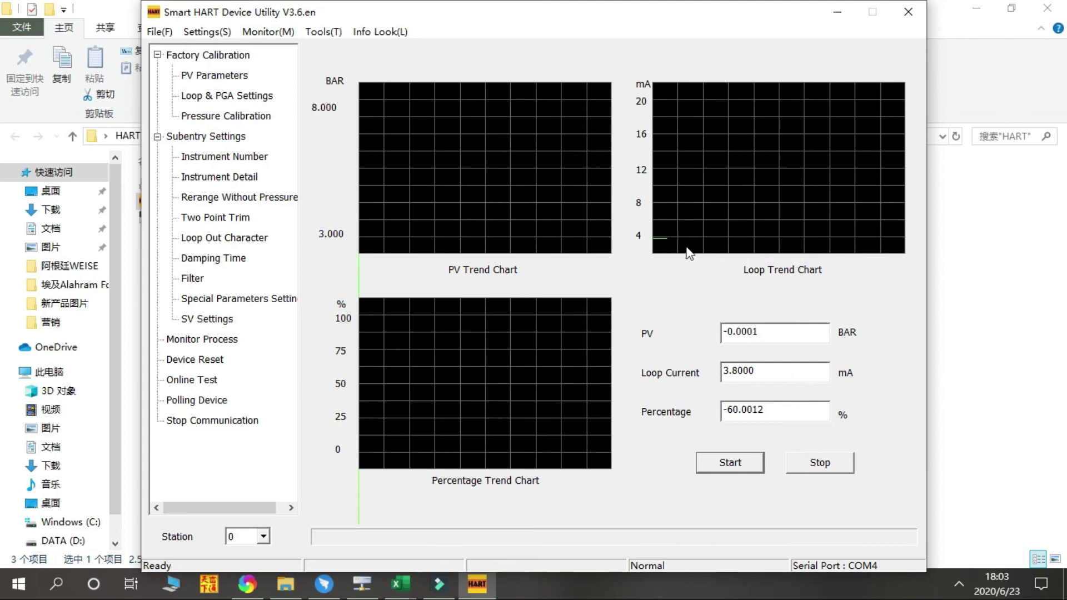
click(825, 466)
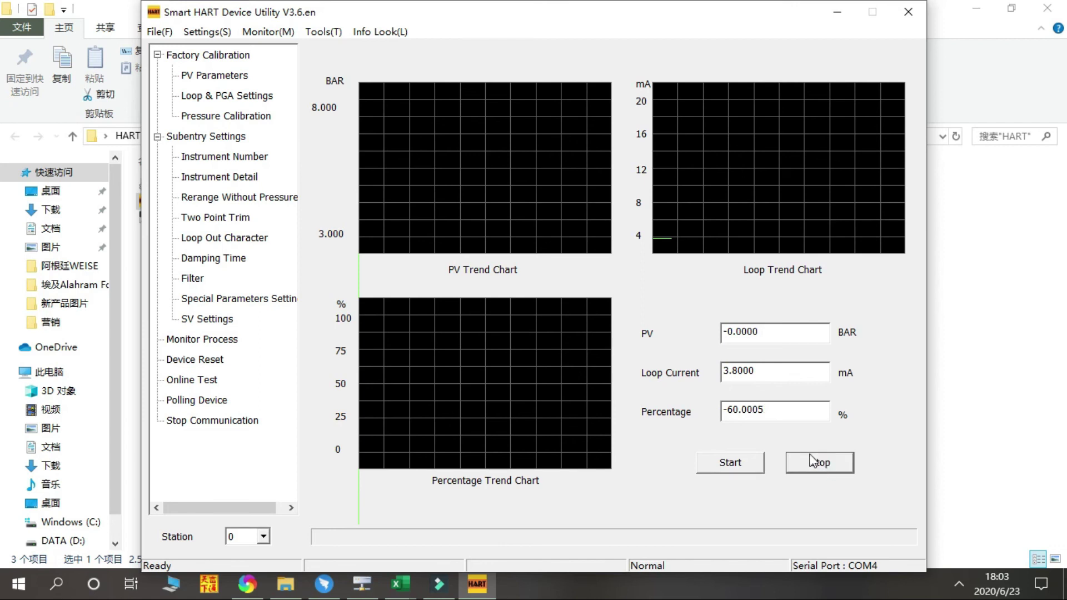
- Dismiss the Reset? prompt without resetting the device and launch the Online Test
click(219, 360)
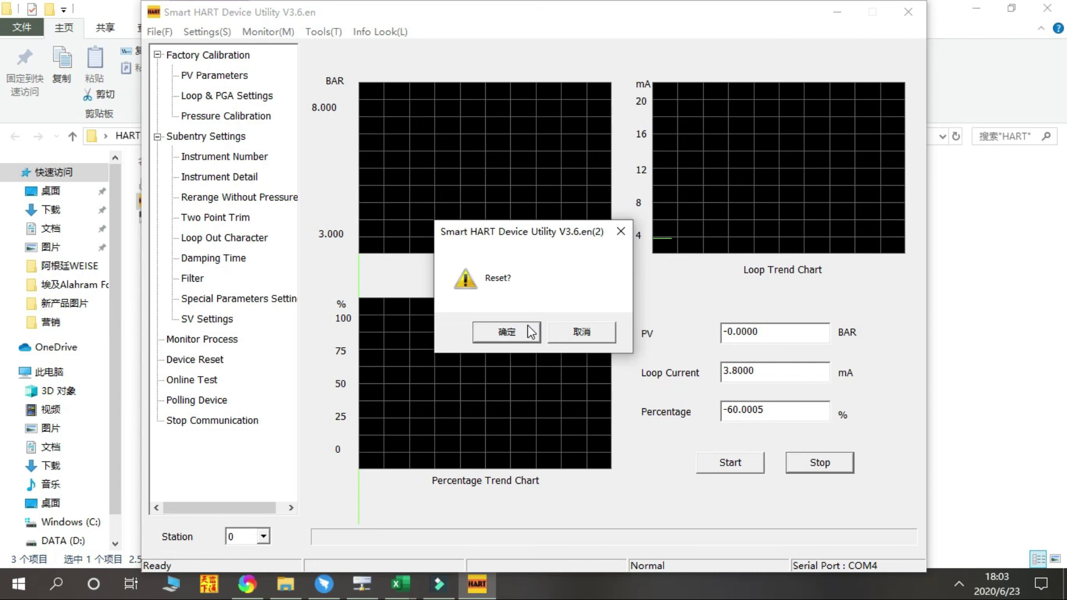
click(620, 231)
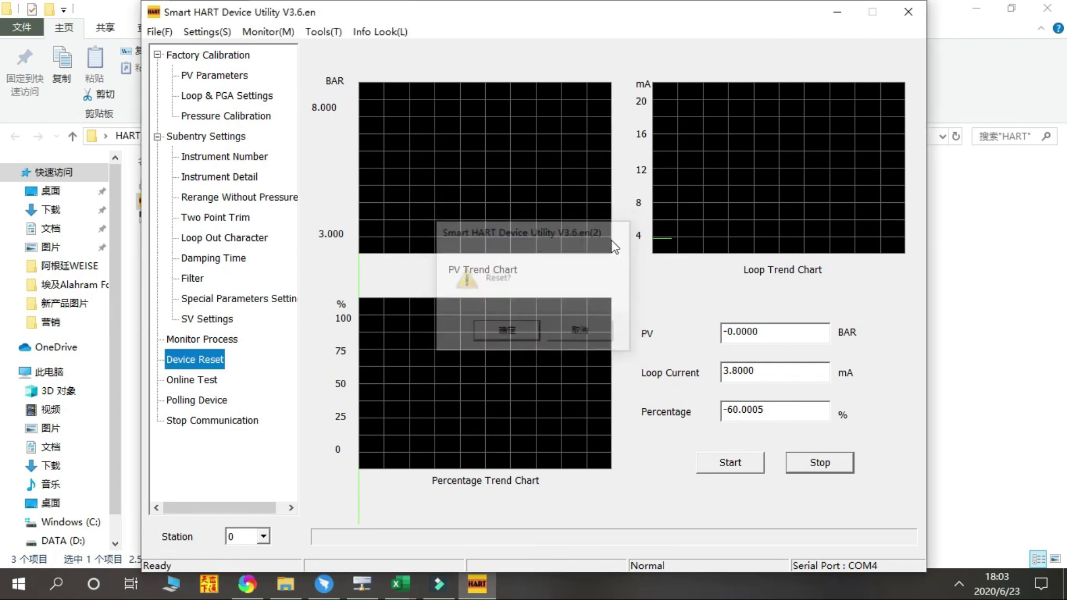
click(214, 384)
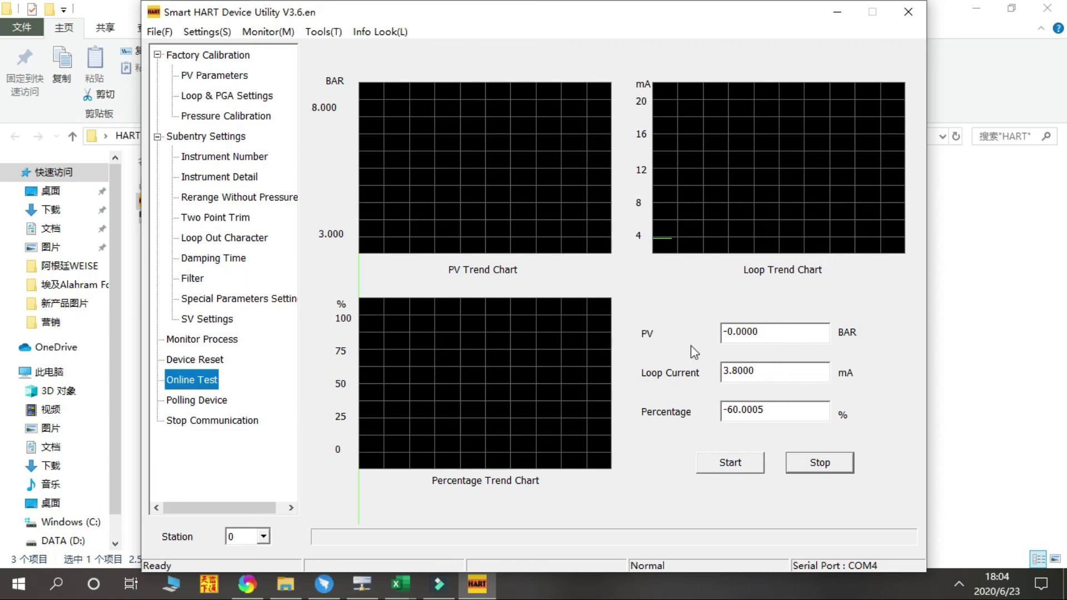
- Close the Online Device Searching? prompt without searching and stop communication with the transmitter
click(209, 403)
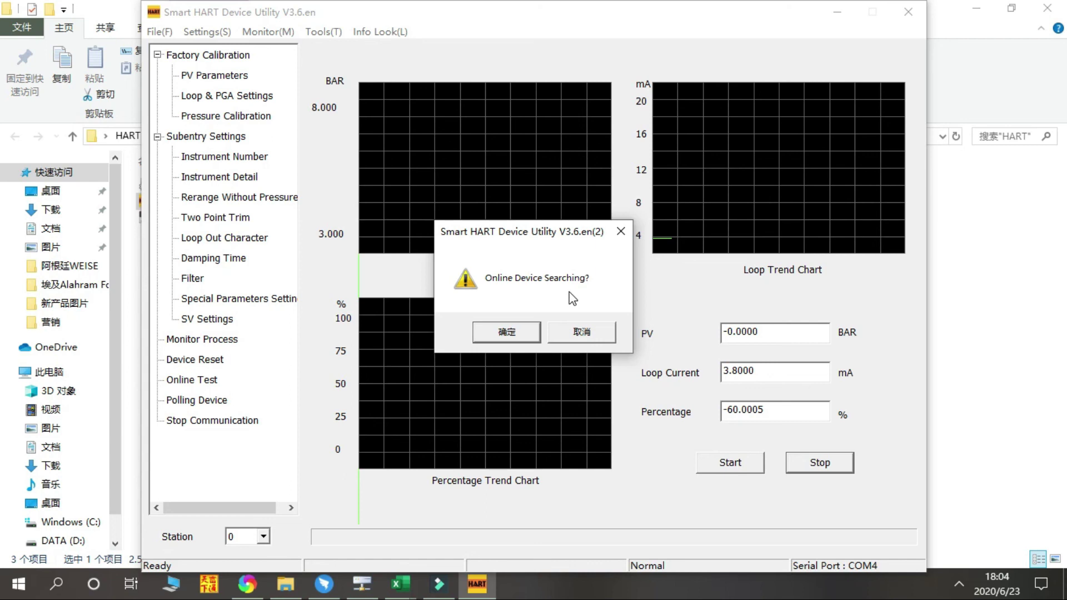
click(617, 232)
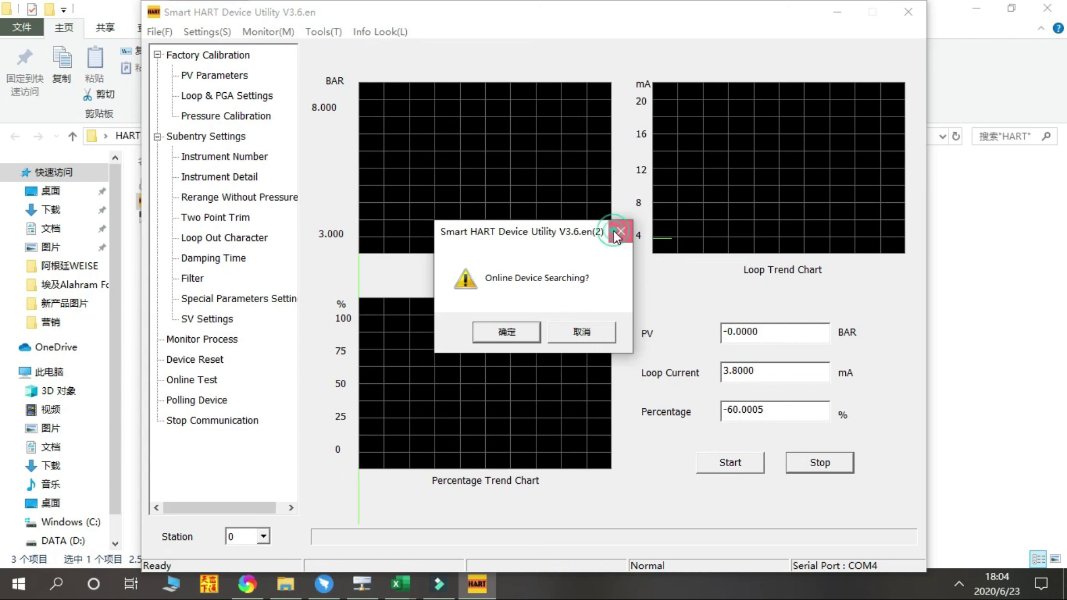
click(188, 424)
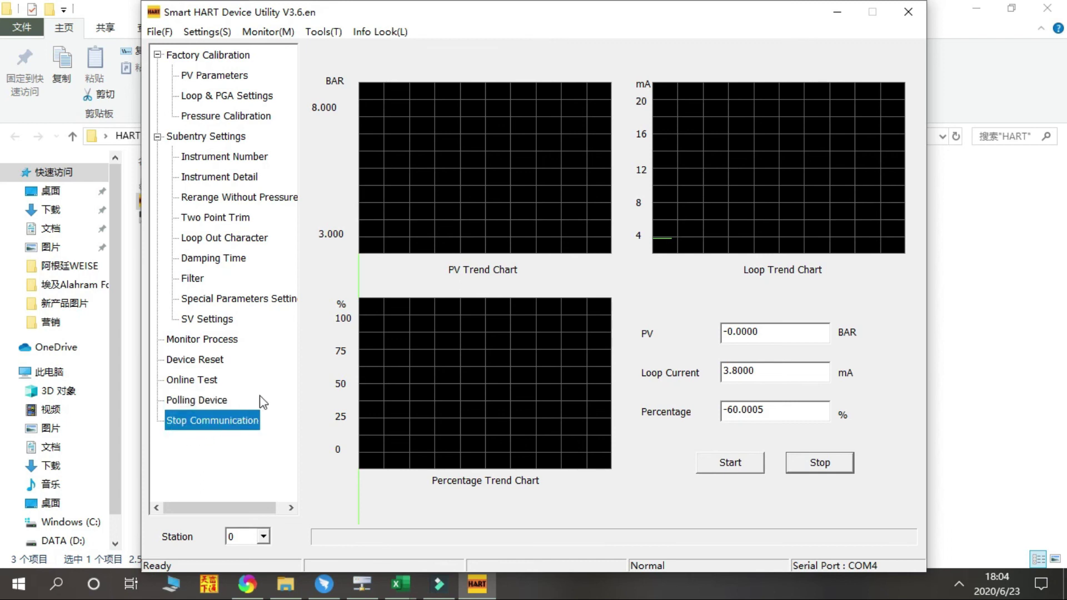